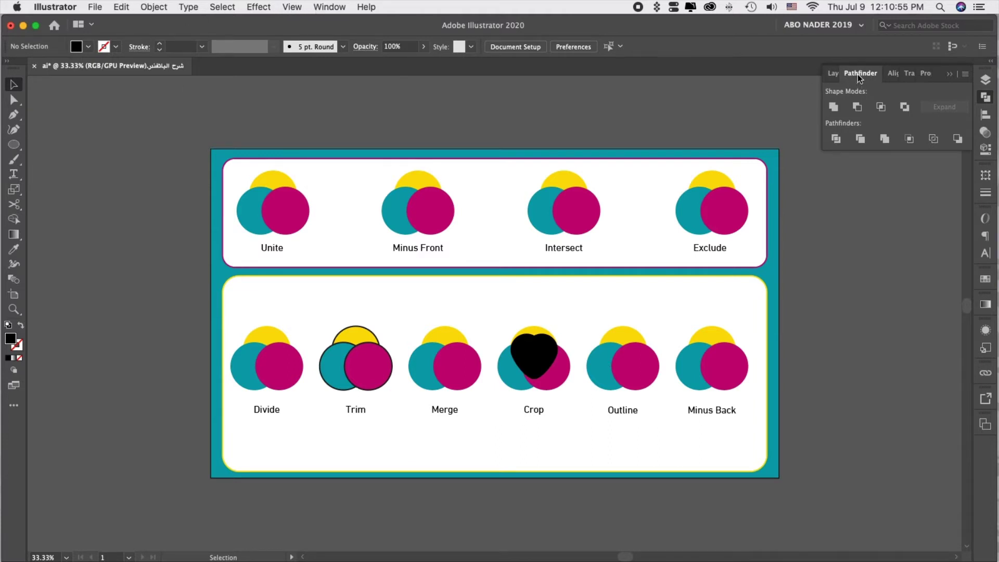
- Undock and close the Pathfinder panel, collapse the side dock, and show the Window menu
{"action": "left_click_drag", "start_coordinate": [857, 74], "coordinate": [550, 105]}
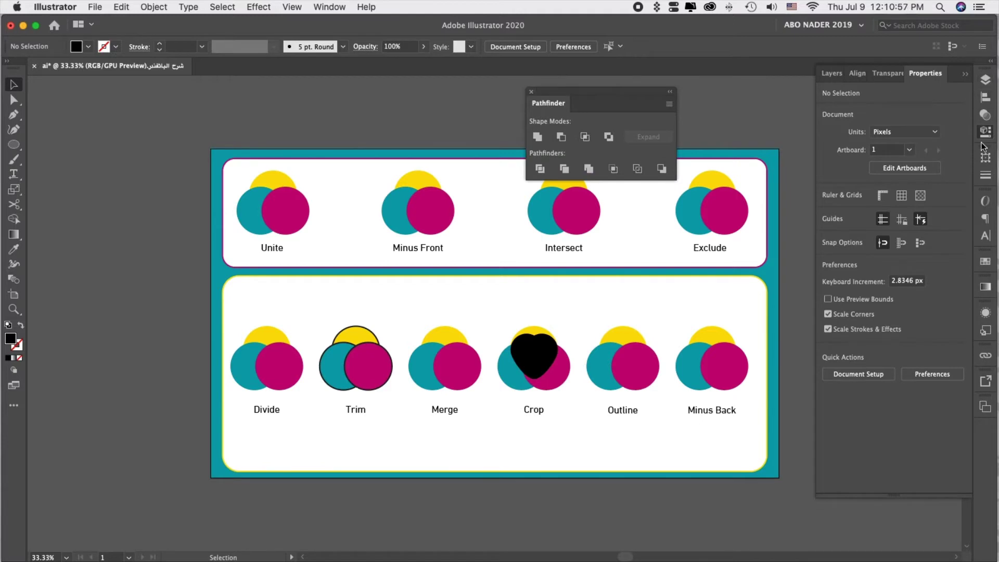
{"action": "left_click", "coordinate": [985, 131]}
{"action": "left_click", "coordinate": [531, 92]}
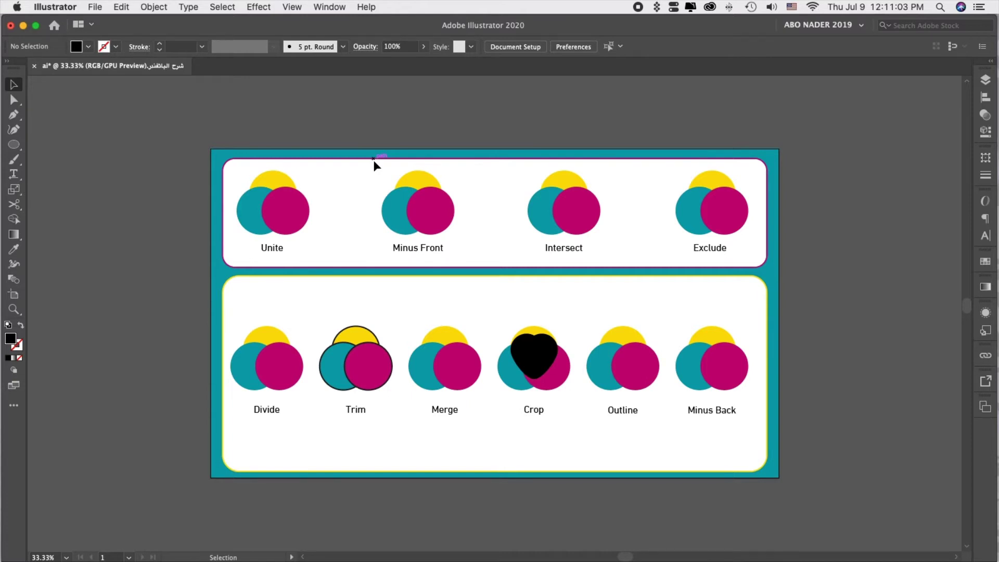
{"action": "left_click", "coordinate": [328, 7]}
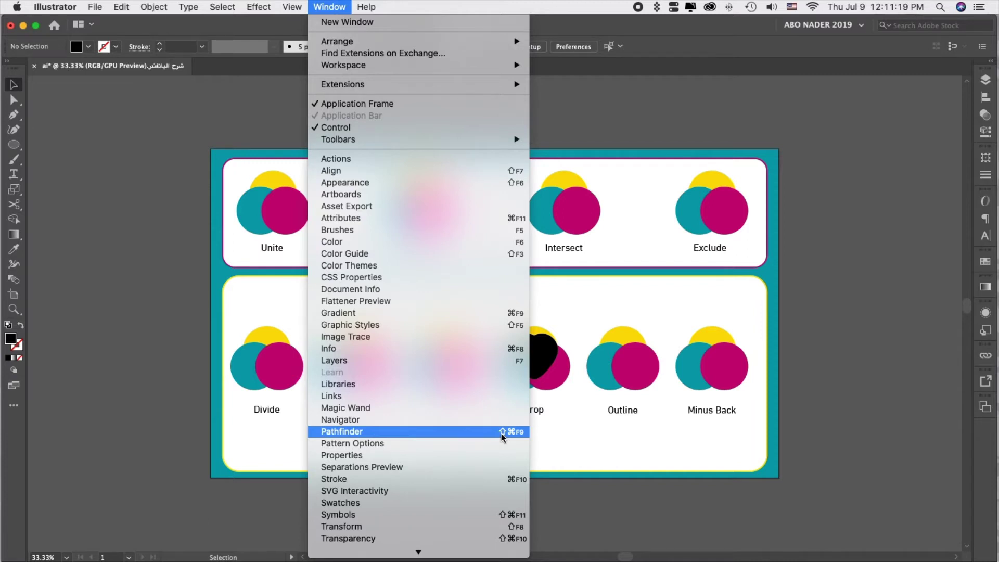
- Reopen Pathfinder from the Window menu and park it as a floating panel above the artboard
{"action": "left_click", "coordinate": [501, 433]}
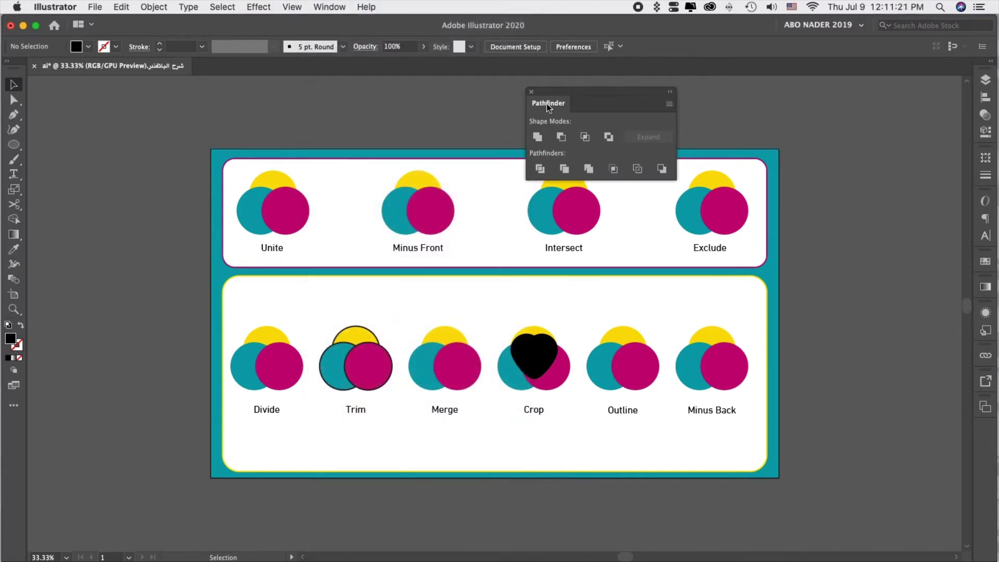
{"action": "mouse_move", "coordinate": [549, 106]}
{"action": "left_mouse_down"}
{"action": "mouse_move", "coordinate": [806, 109]}
{"action": "mouse_move", "coordinate": [457, 112]}
{"action": "left_mouse_up"}
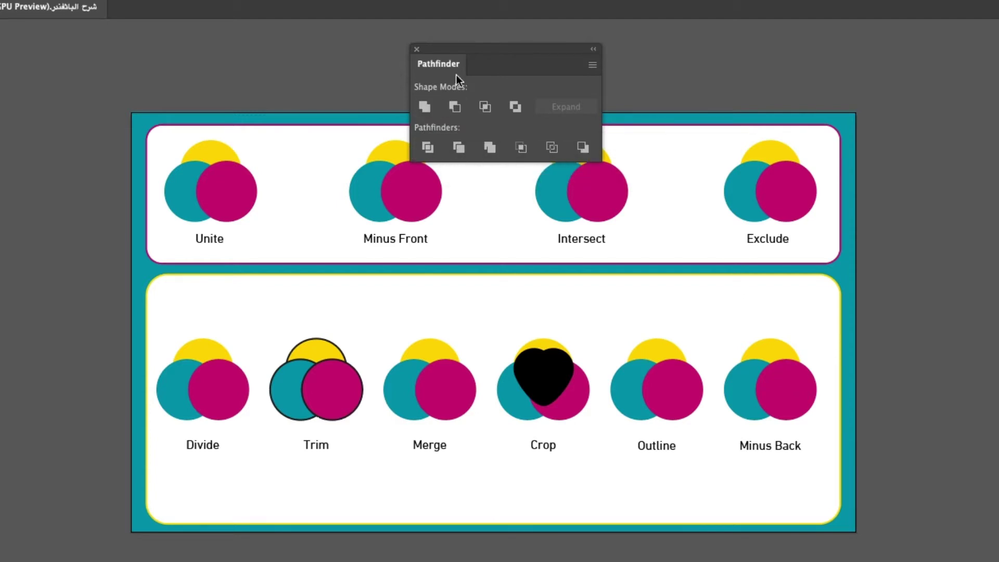
{"action": "mouse_move", "coordinate": [463, 60]}
{"action": "left_mouse_down"}
{"action": "mouse_move", "coordinate": [525, 41]}
{"action": "mouse_move", "coordinate": [824, 30]}
{"action": "left_mouse_up"}
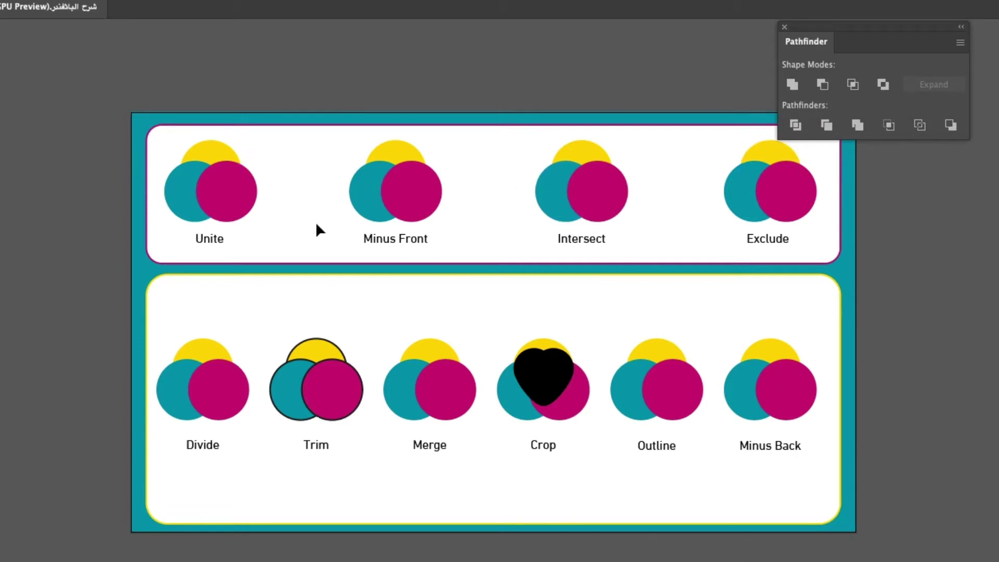
{"action": "left_click_drag", "start_coordinate": [801, 28], "coordinate": [417, 10]}
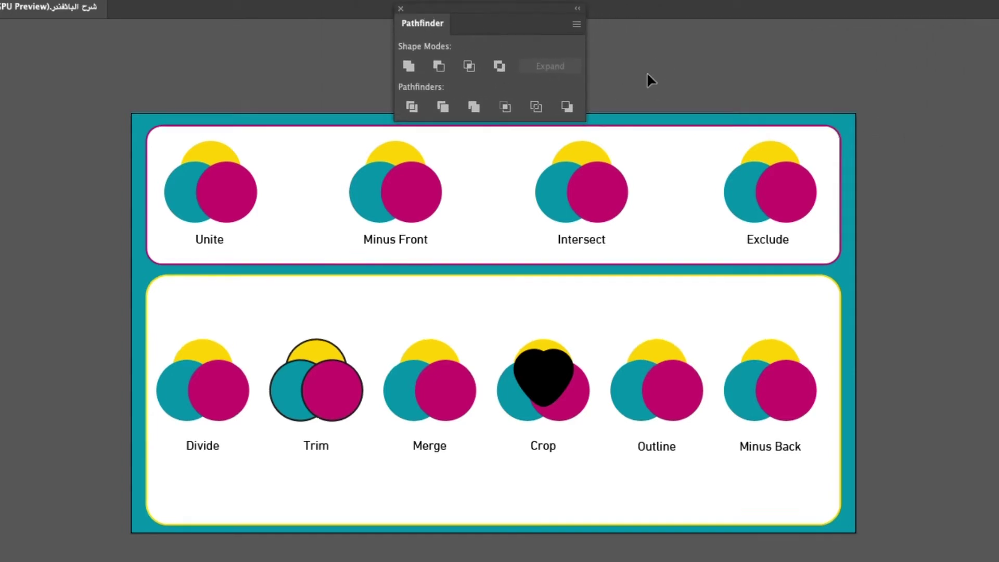
{"action": "scroll", "coordinate": [648, 74], "scroll_direction": "up", "scroll_amount": 2}
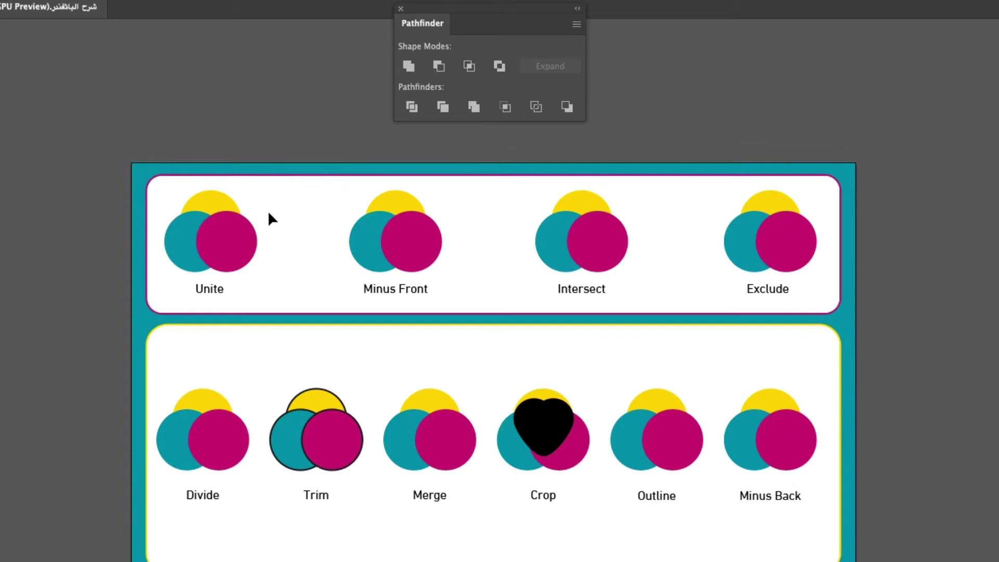
{"action": "left_click_drag", "start_coordinate": [266, 202], "coordinate": [156, 260]}
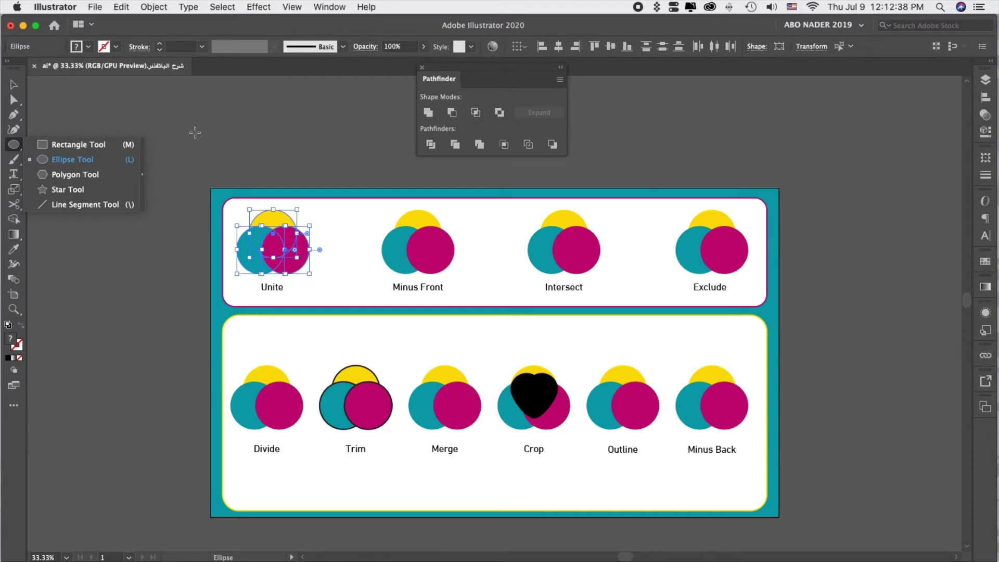
- Marquee-select the three circles above the Unite label with the Selection tool
{"action": "left_click", "coordinate": [13, 84]}
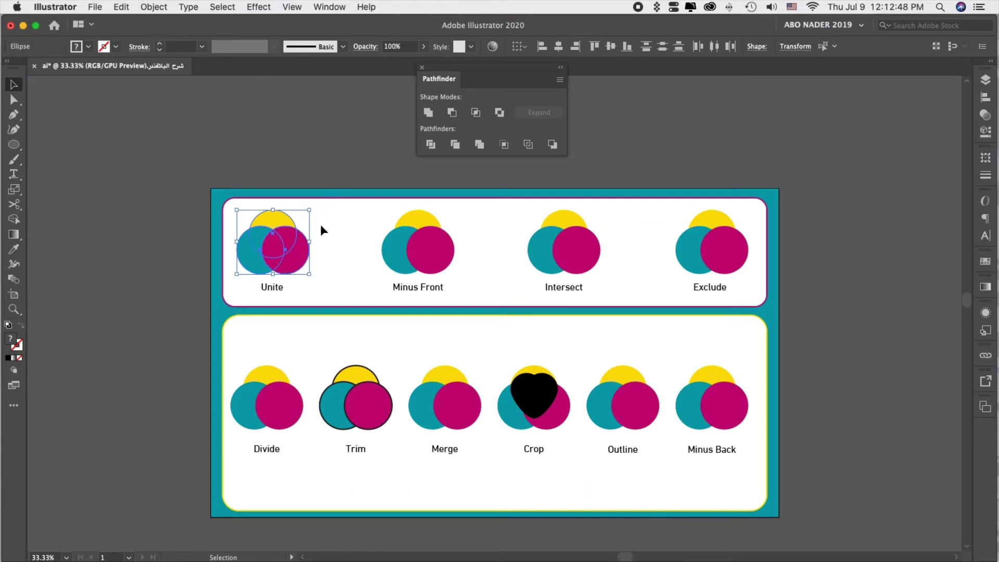
{"action": "left_click", "coordinate": [324, 215]}
{"action": "left_click", "coordinate": [12, 100]}
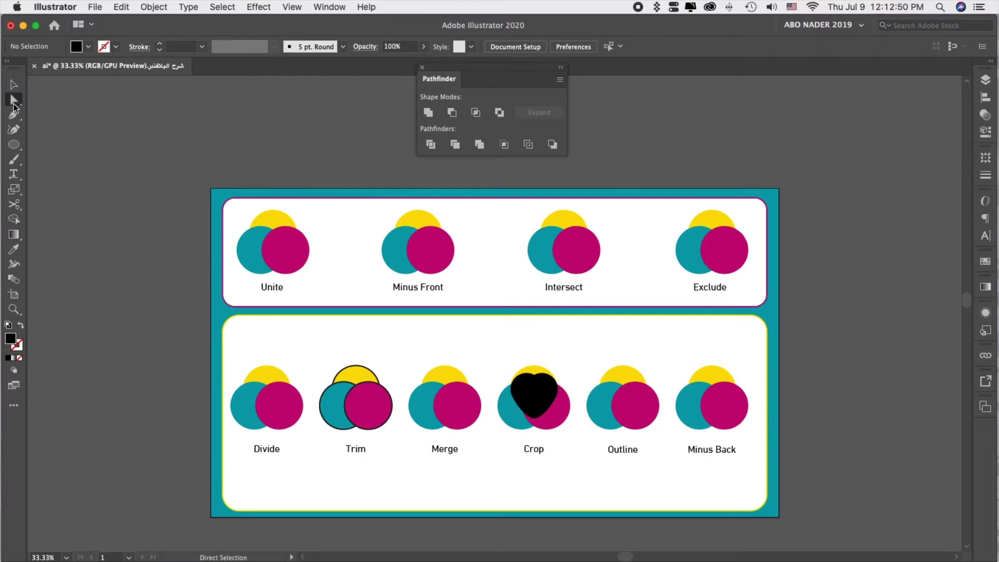
{"action": "left_click", "coordinate": [14, 83]}
{"action": "left_click_drag", "start_coordinate": [327, 217], "coordinate": [237, 263]}
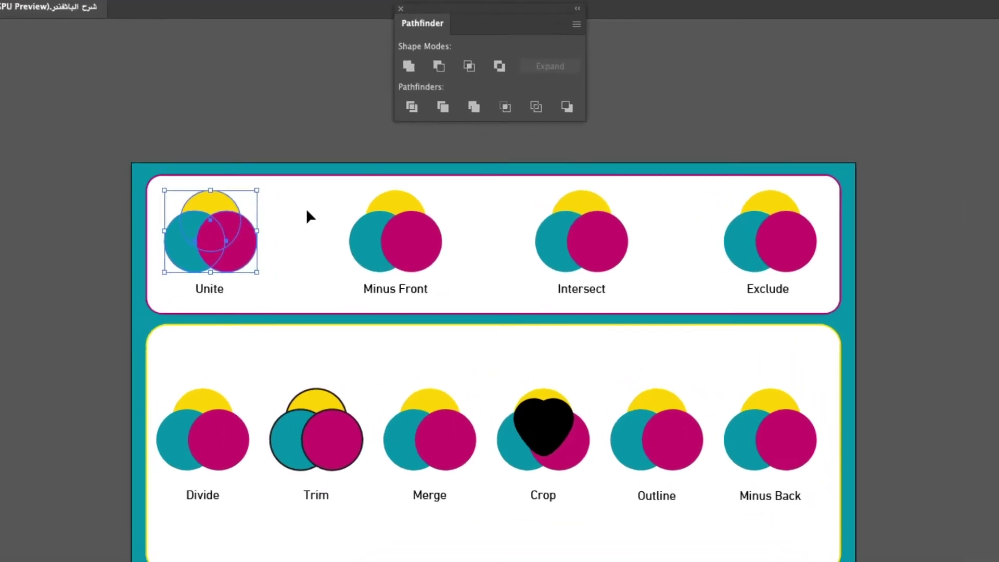
{"action": "left_click", "coordinate": [307, 211]}
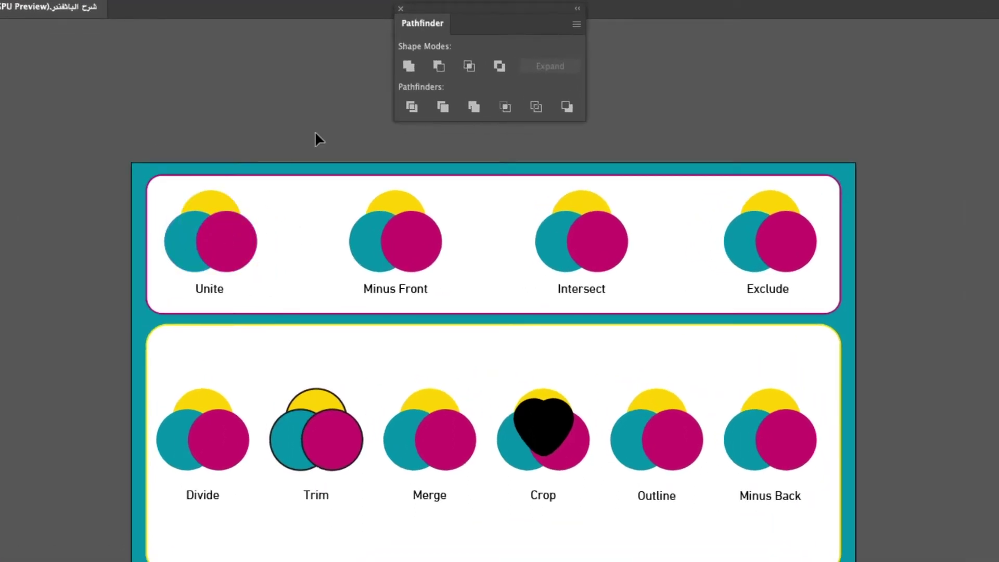
{"action": "left_click_drag", "start_coordinate": [263, 195], "coordinate": [176, 255]}
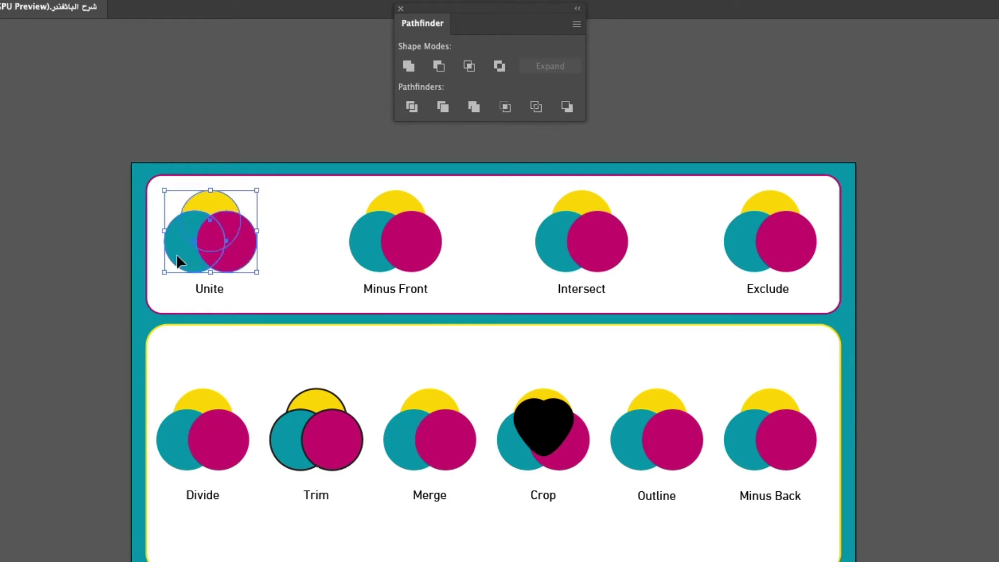
- Trial-merge the Unite circles, undo it, then select only the yellow circle
{"action": "scroll", "coordinate": [240, 200], "scroll_direction": "left", "scroll_amount": 1}
{"action": "scroll", "coordinate": [238, 194], "scroll_direction": "right", "scroll_amount": 2}
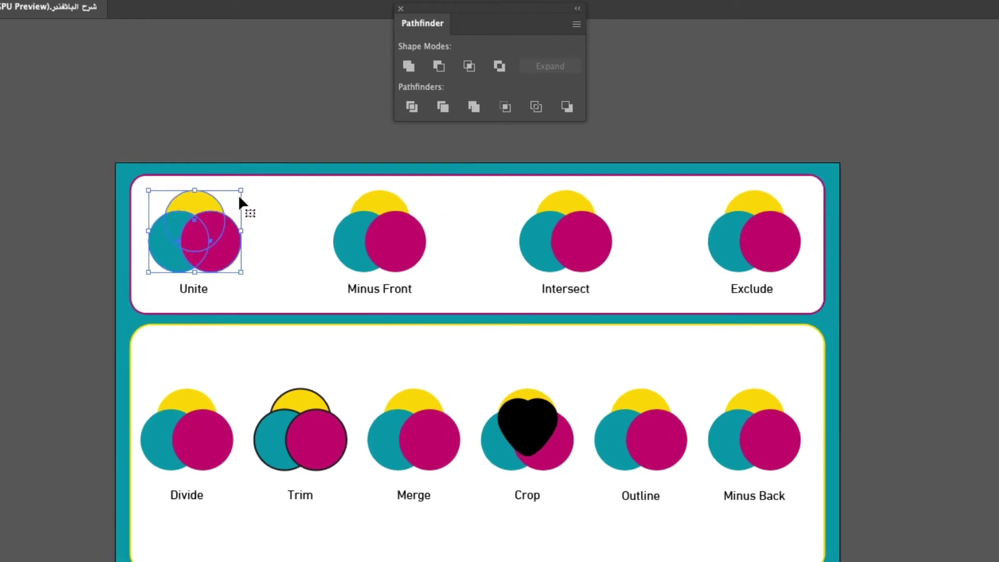
{"action": "left_click", "coordinate": [409, 66]}
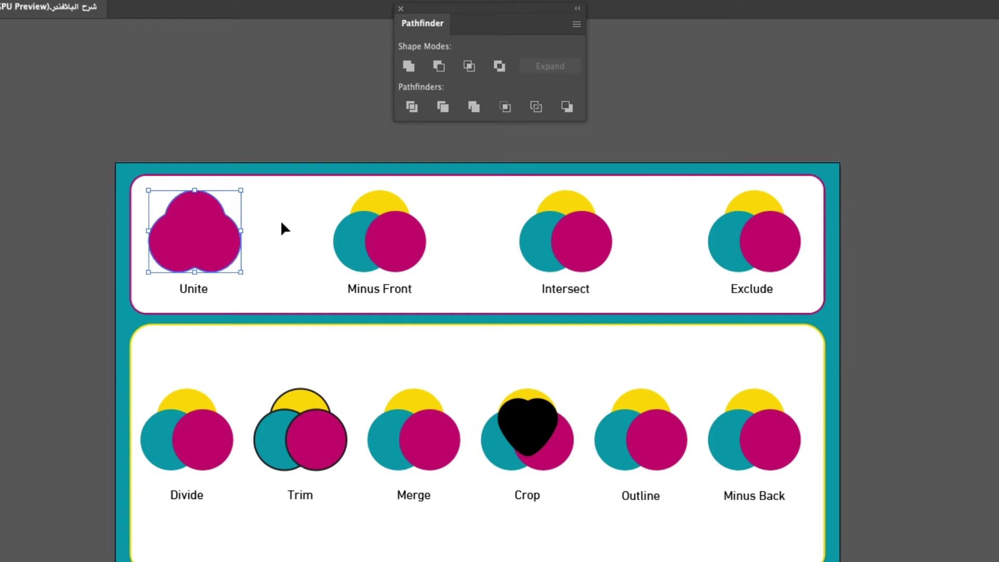
{"action": "key", "text": "ctrl+z"}
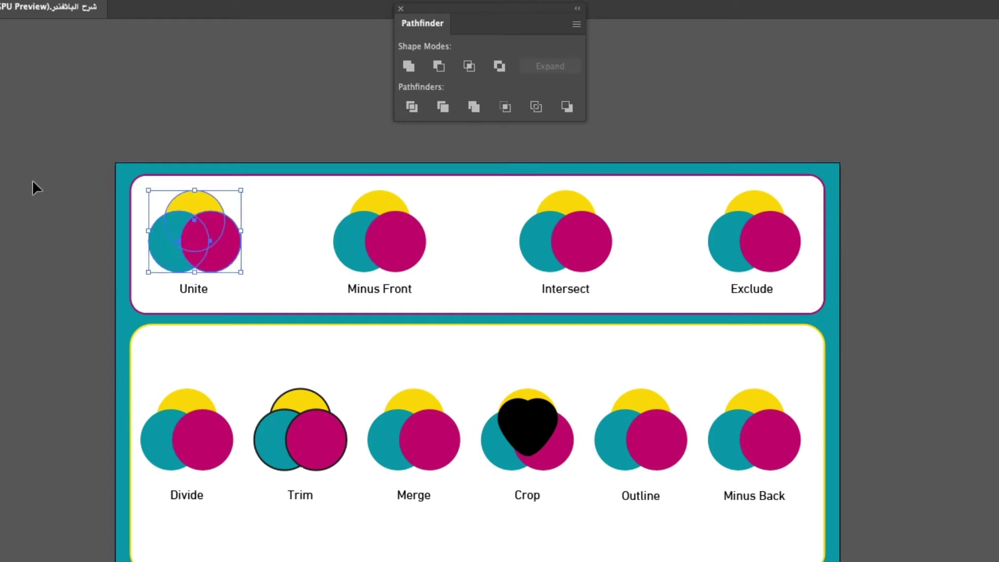
{"action": "left_click", "coordinate": [257, 225]}
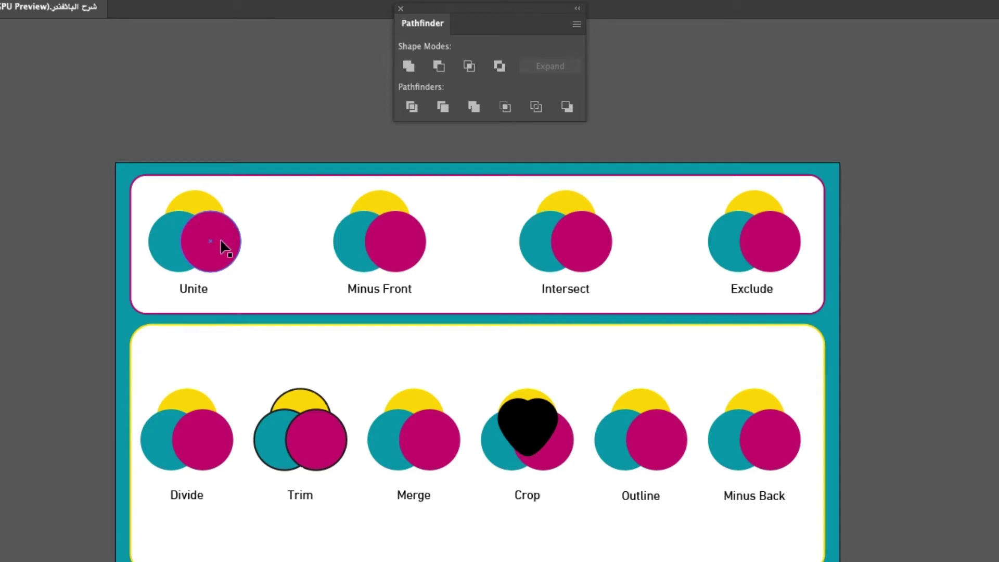
{"action": "left_click", "coordinate": [188, 205]}
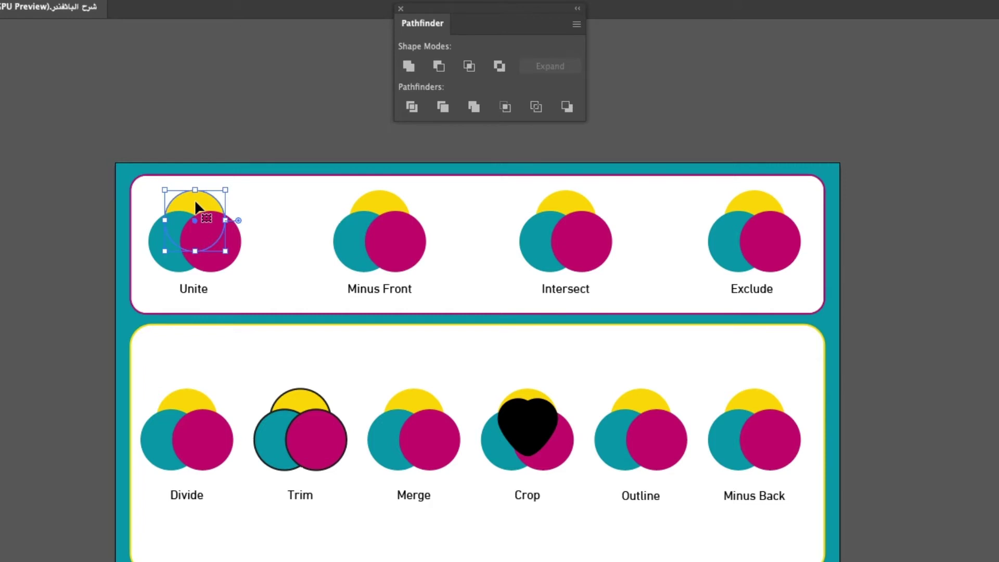
- Bring the yellow circle to front, trial a yellow Unite merge, then undo it
{"action": "right_click", "coordinate": [196, 202]}
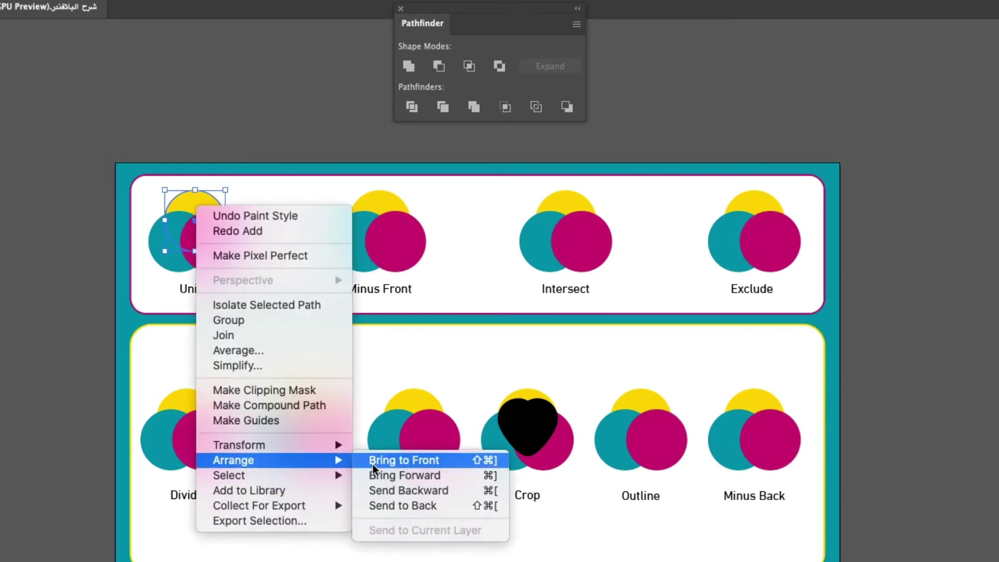
{"action": "left_click", "coordinate": [372, 464]}
{"action": "left_click", "coordinate": [276, 225]}
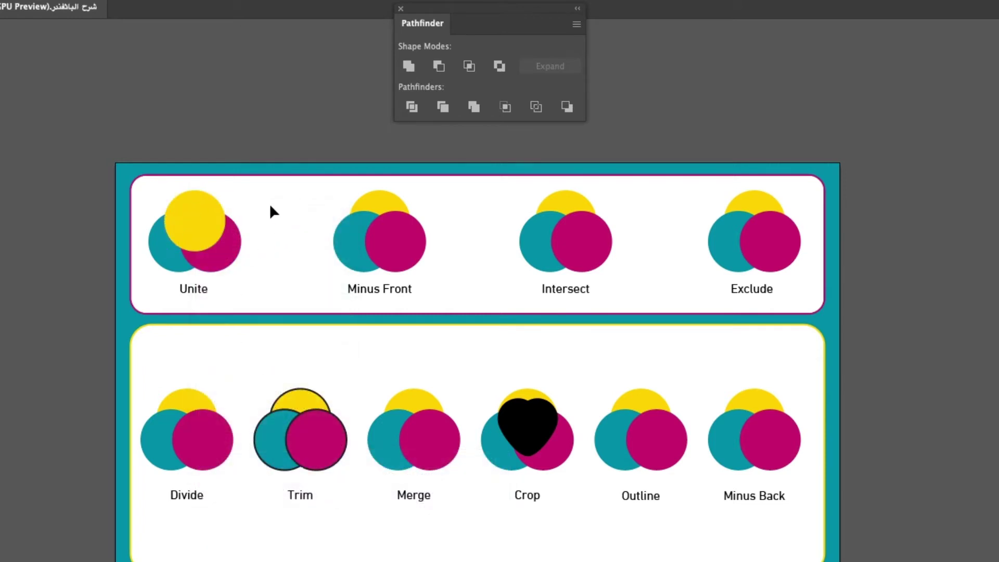
{"action": "left_click_drag", "start_coordinate": [209, 235], "coordinate": [154, 265]}
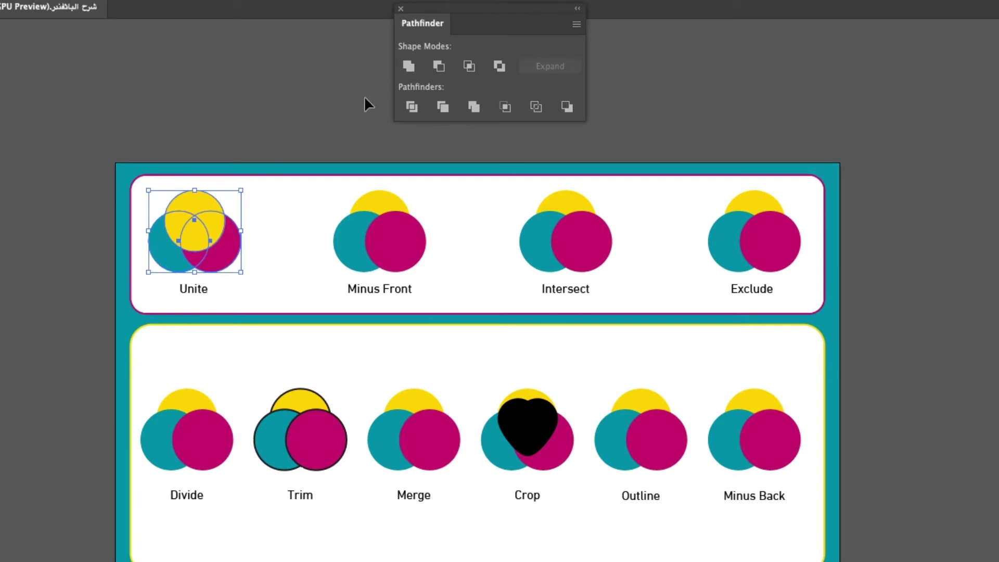
{"action": "left_click", "coordinate": [409, 66]}
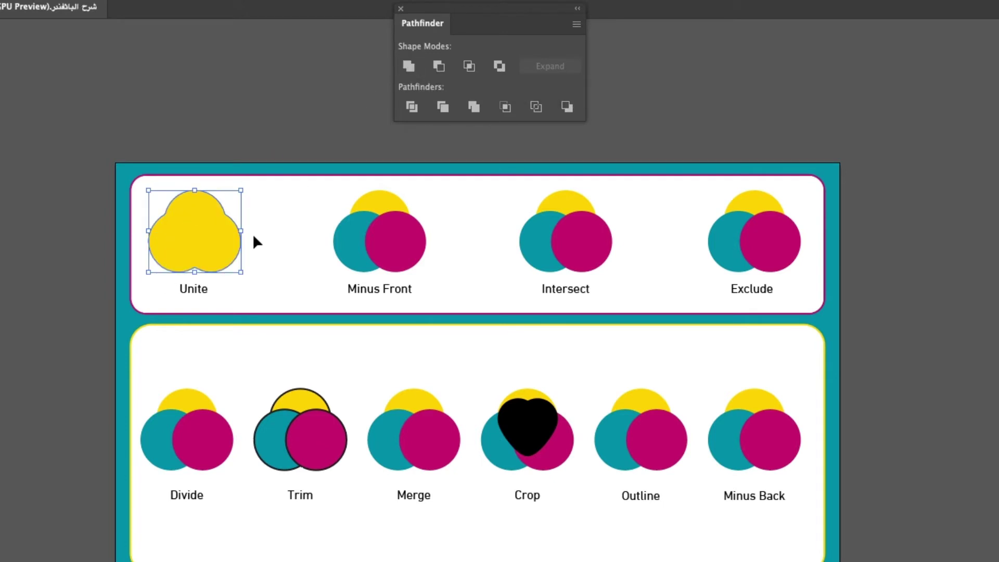
{"action": "key", "text": "ctrl+z"}
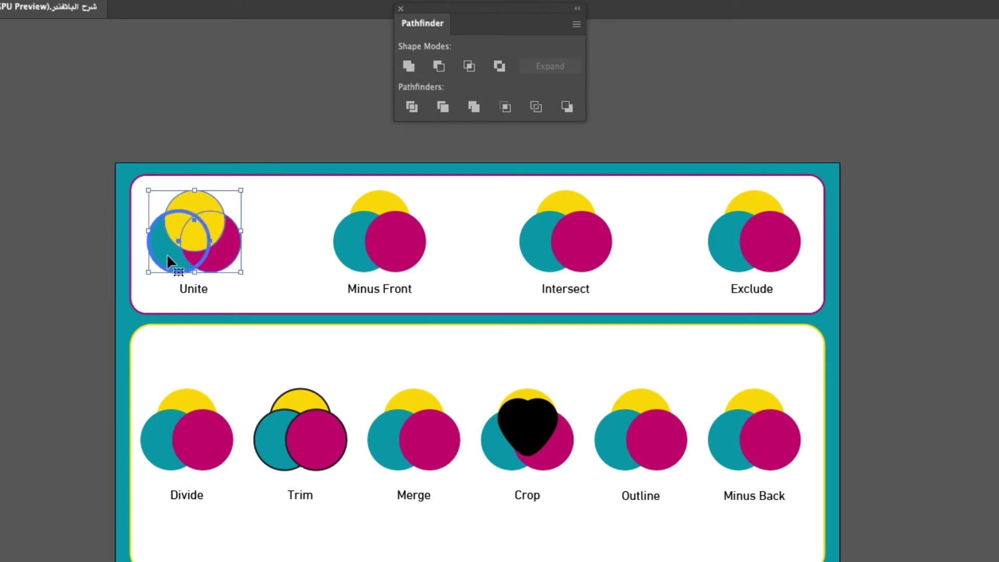
- Bring the teal circle to front and unite the three circles into one teal shape
{"action": "right_click", "coordinate": [165, 258]}
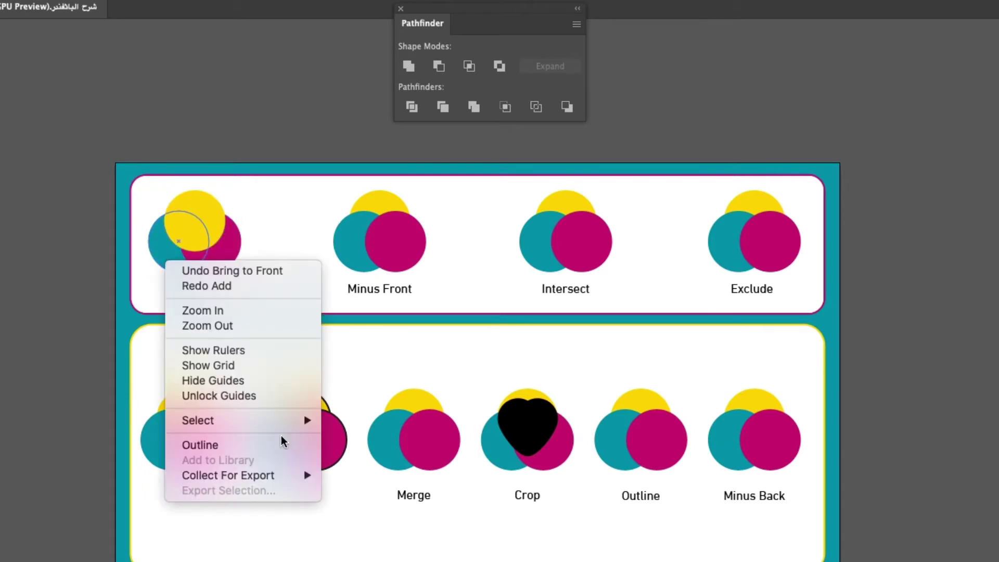
{"action": "left_click", "coordinate": [273, 224]}
{"action": "left_click", "coordinate": [163, 253]}
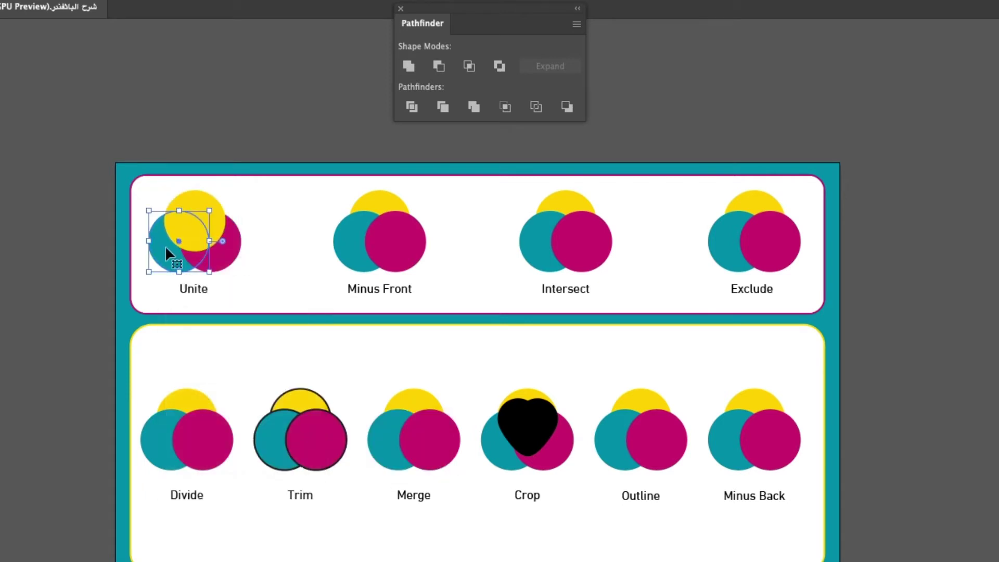
{"action": "right_click", "coordinate": [166, 250]}
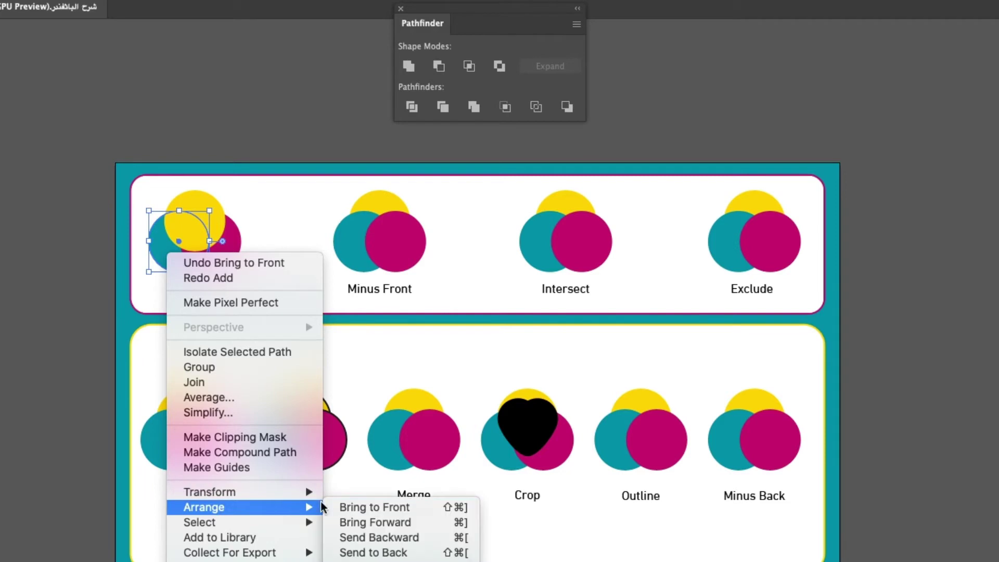
{"action": "left_click", "coordinate": [369, 507]}
{"action": "left_click", "coordinate": [156, 256]}
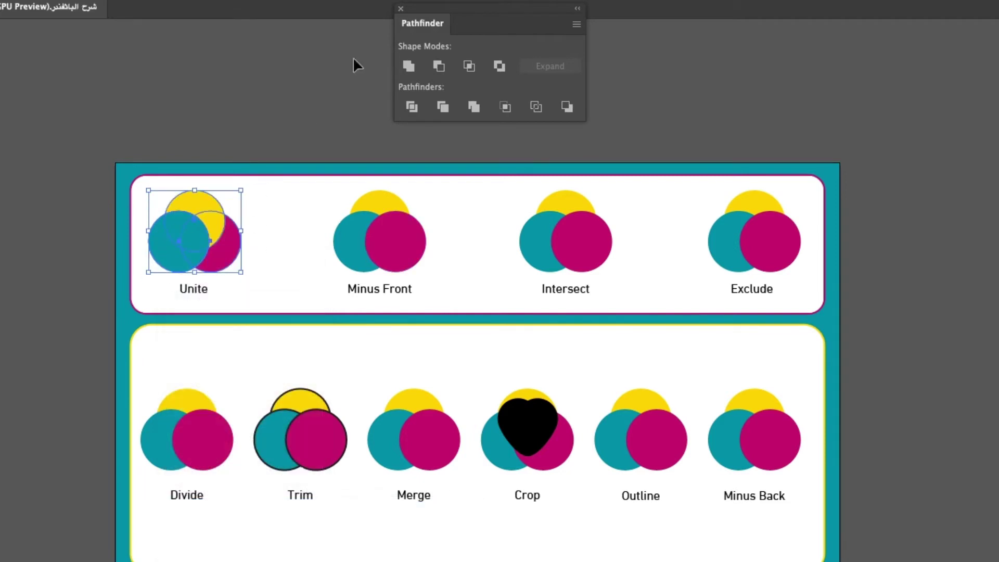
{"action": "left_click", "coordinate": [408, 72]}
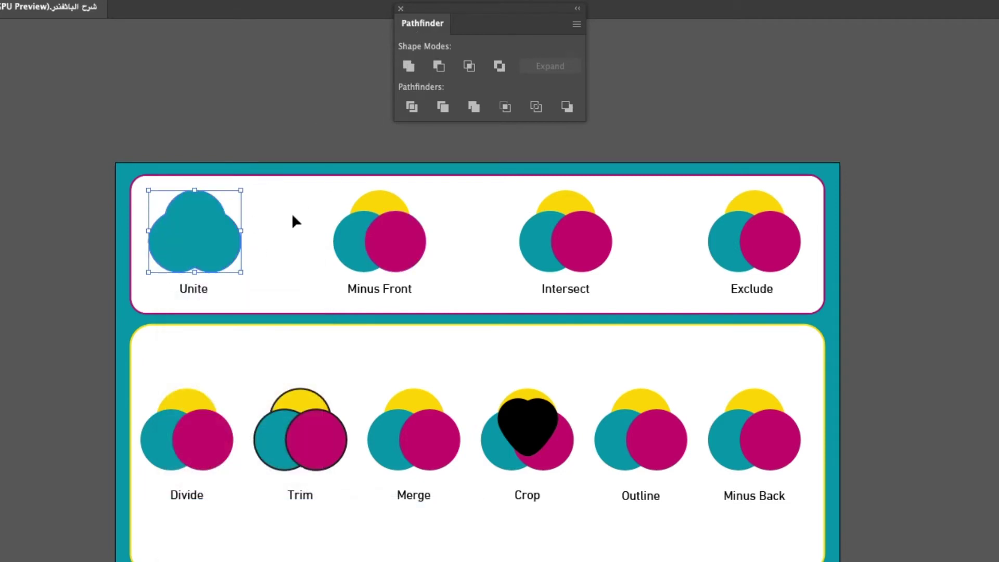
{"action": "left_click", "coordinate": [293, 214]}
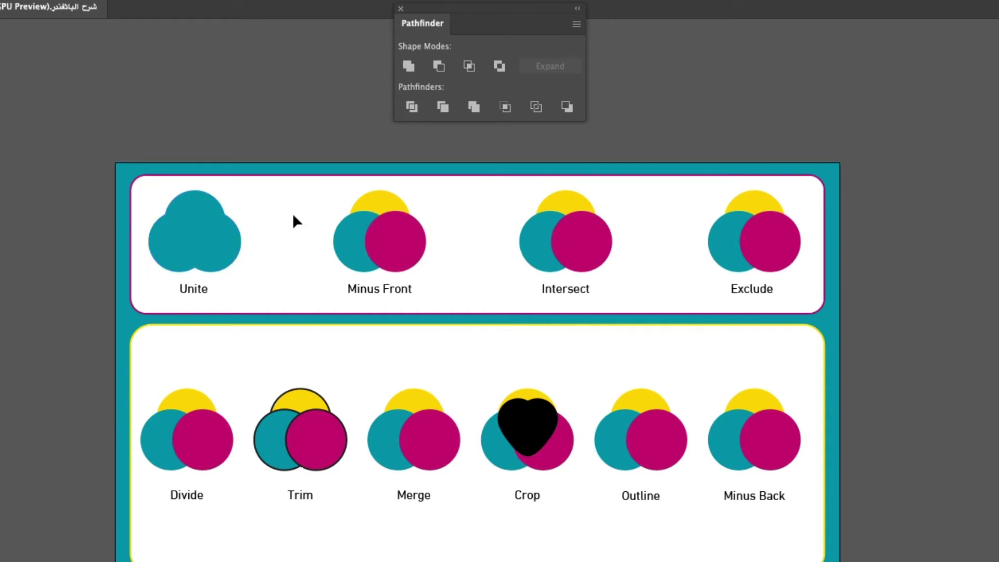
{"action": "left_click_drag", "start_coordinate": [312, 195], "coordinate": [371, 219]}
- Select the Minus Front circles, apply Minus Front, then undo it
{"action": "left_click_drag", "start_coordinate": [427, 251], "coordinate": [429, 252]}
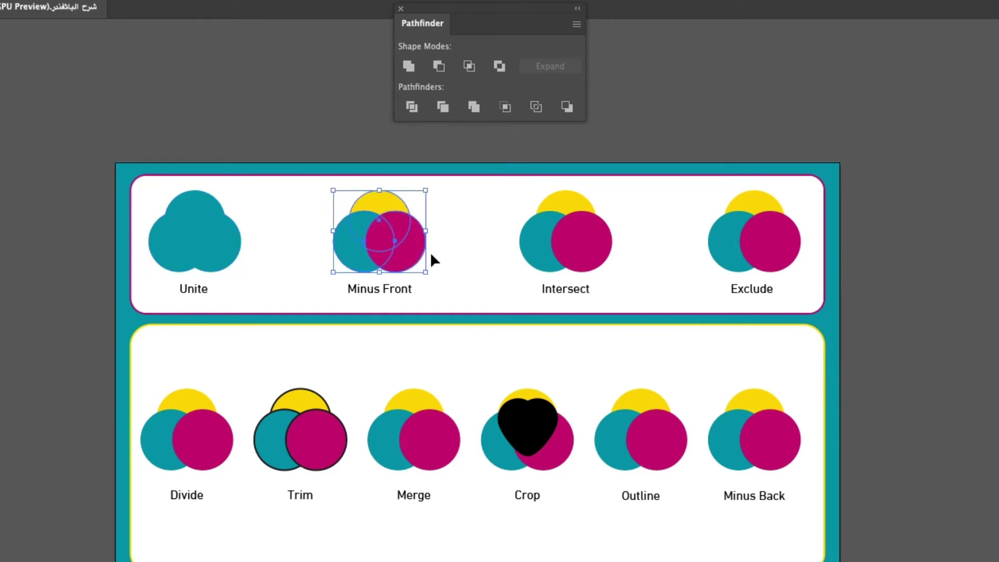
{"action": "left_click", "coordinate": [451, 254]}
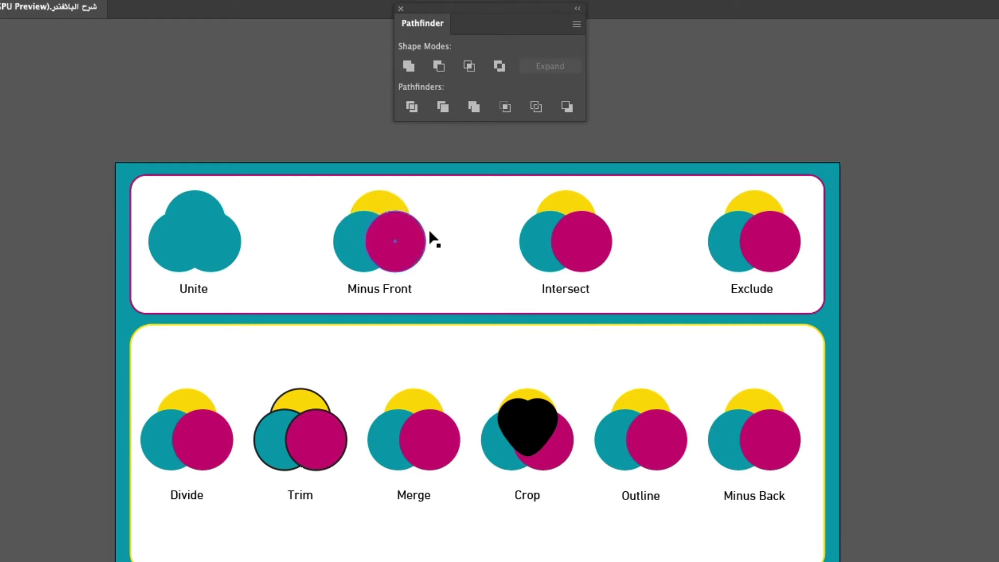
{"action": "mouse_move", "coordinate": [436, 191]}
{"action": "left_mouse_down"}
{"action": "mouse_move", "coordinate": [327, 241]}
{"action": "mouse_move", "coordinate": [345, 245]}
{"action": "left_mouse_up"}
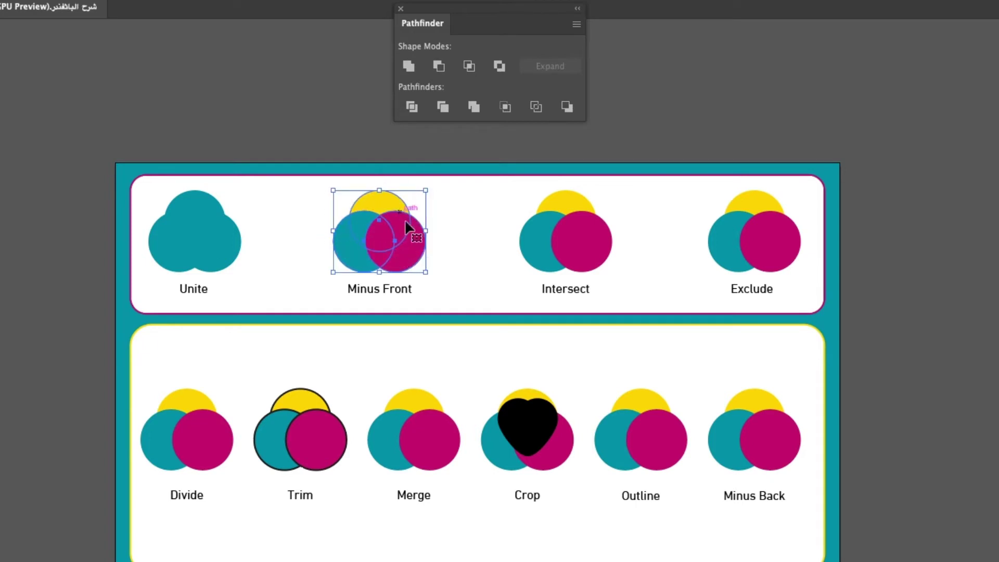
{"action": "left_click", "coordinate": [447, 203]}
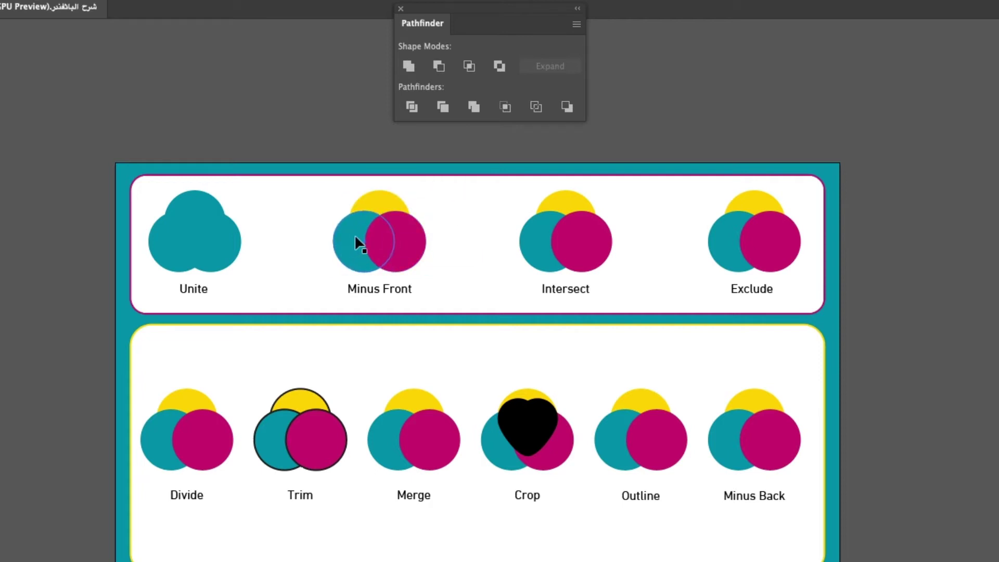
{"action": "left_click_drag", "start_coordinate": [346, 245], "coordinate": [344, 247]}
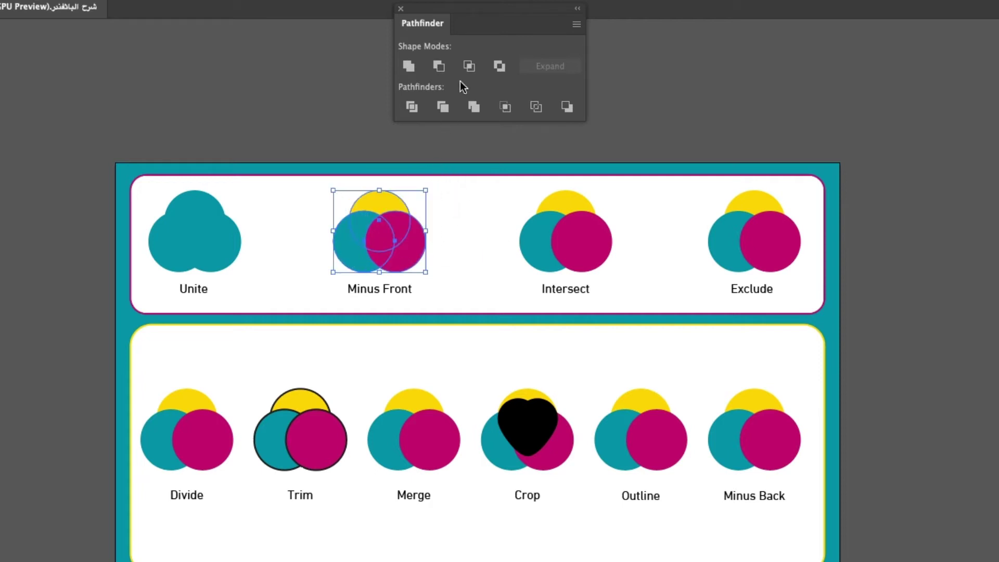
{"action": "left_click", "coordinate": [439, 65]}
{"action": "left_click", "coordinate": [398, 223]}
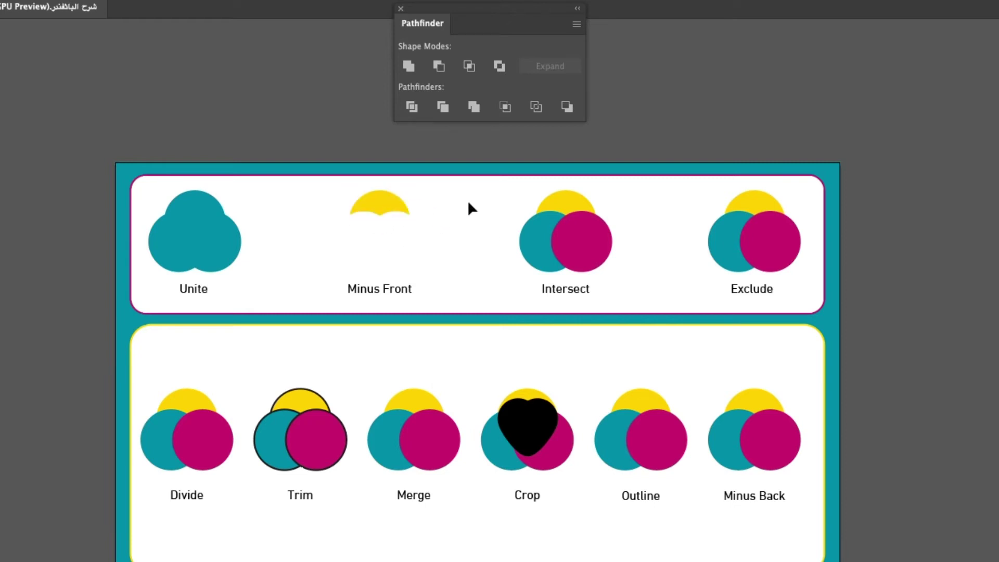
{"action": "key", "text": "ctrl+z"}
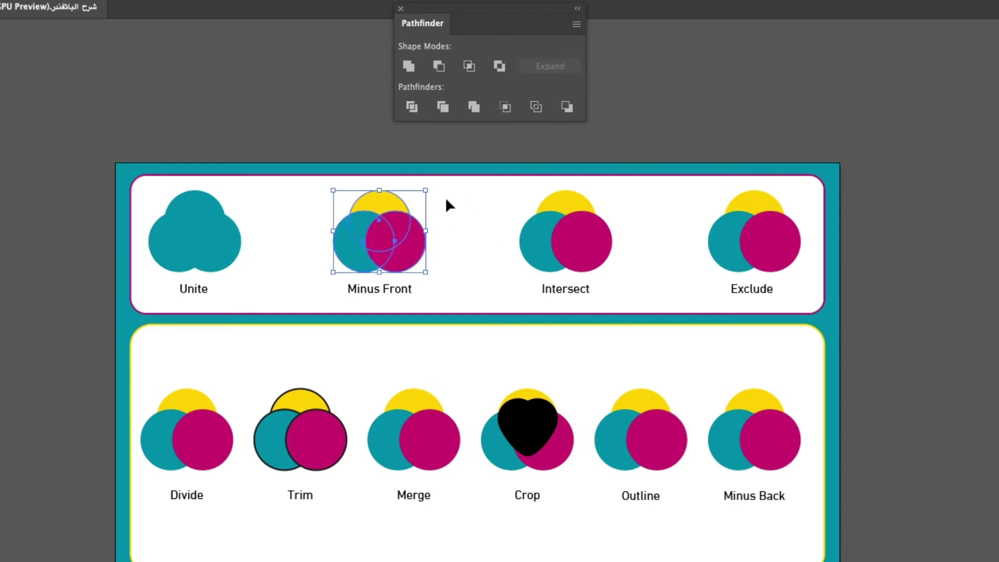
{"action": "left_click", "coordinate": [418, 195]}
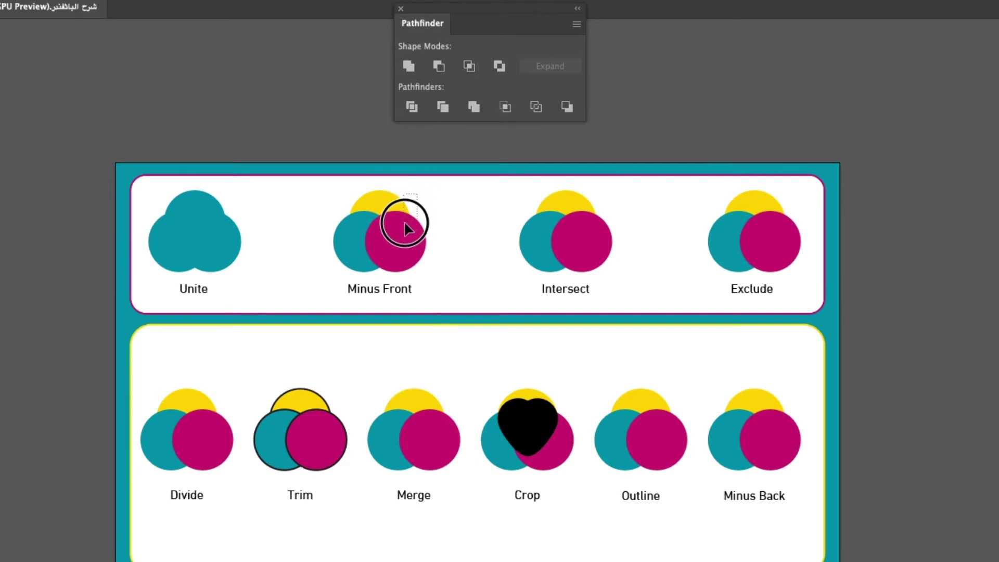
- Reapply Minus Front so only the yellow crescent remains
{"action": "left_click_drag", "start_coordinate": [405, 223], "coordinate": [404, 222]}
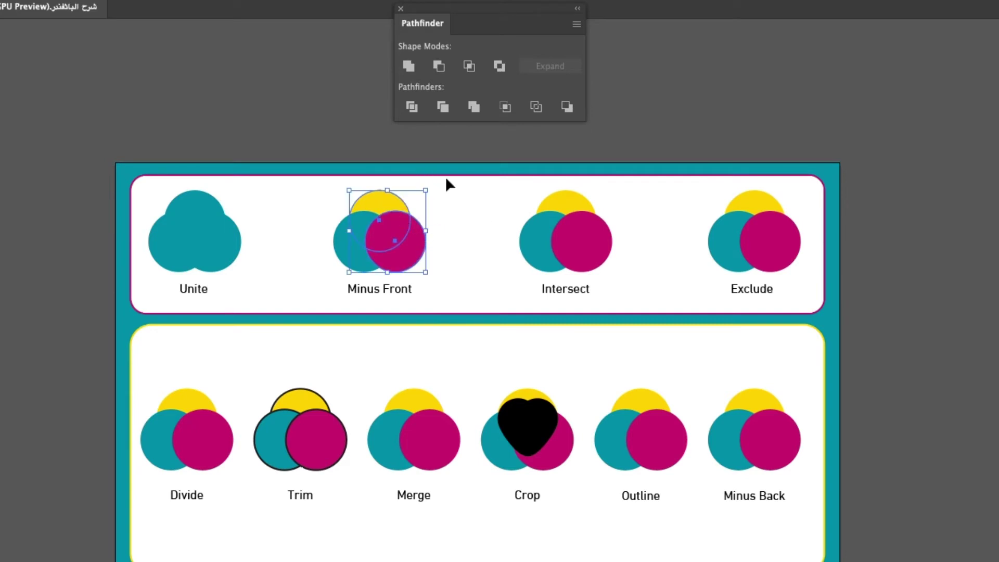
{"action": "left_click", "coordinate": [439, 66]}
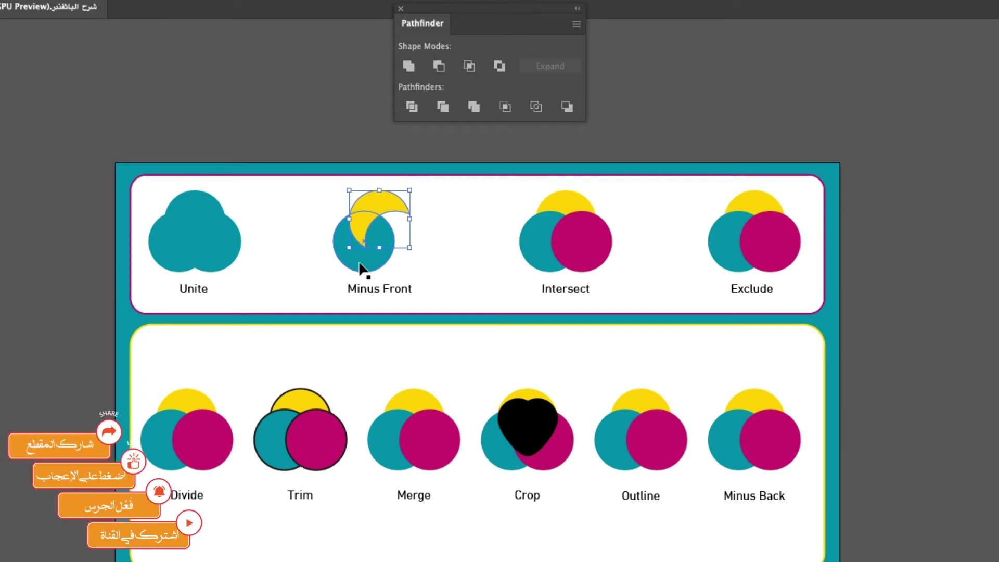
{"action": "key", "text": "ctrl+z"}
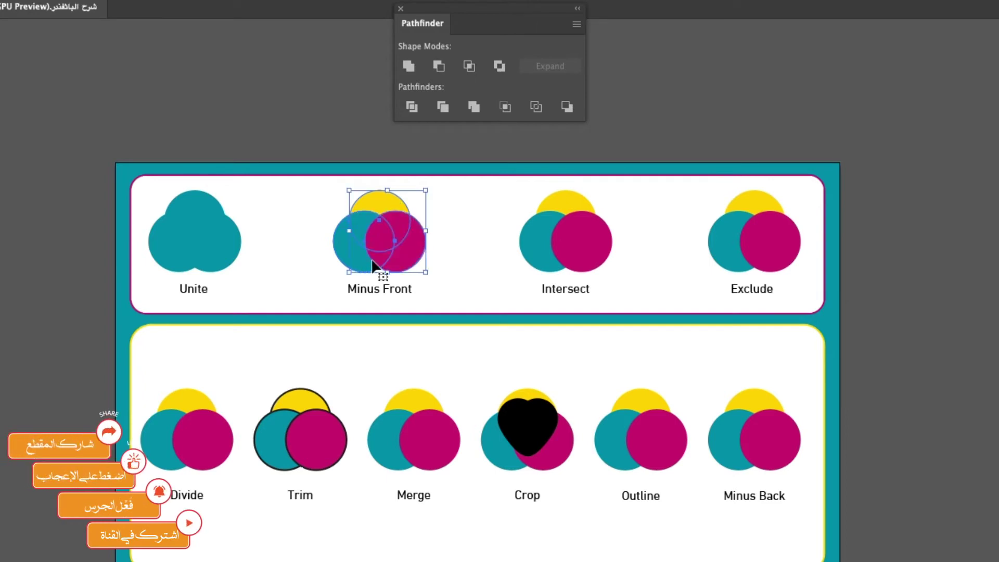
{"action": "left_click", "coordinate": [438, 66]}
{"action": "left_click", "coordinate": [443, 231]}
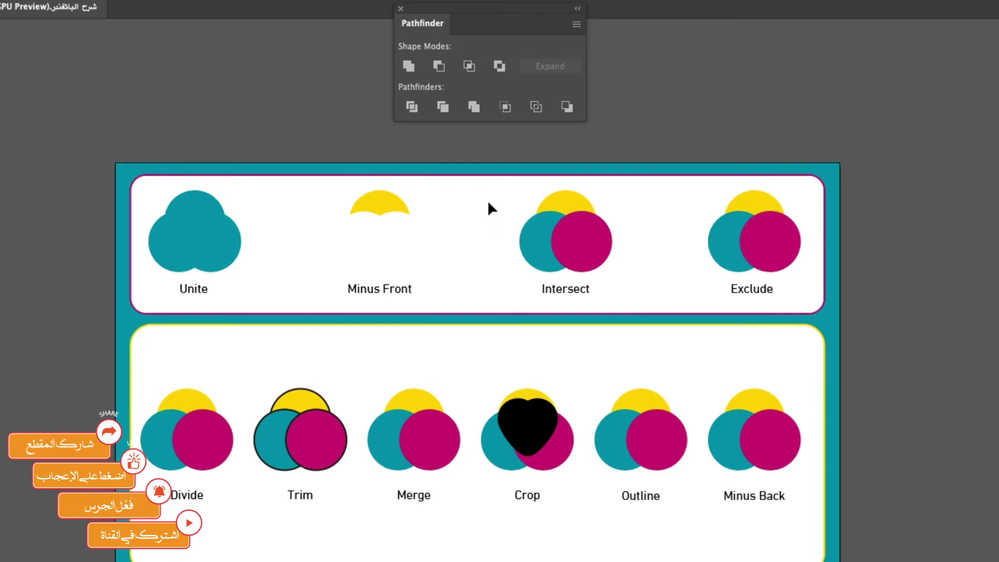
{"action": "left_click_drag", "start_coordinate": [491, 197], "coordinate": [610, 260]}
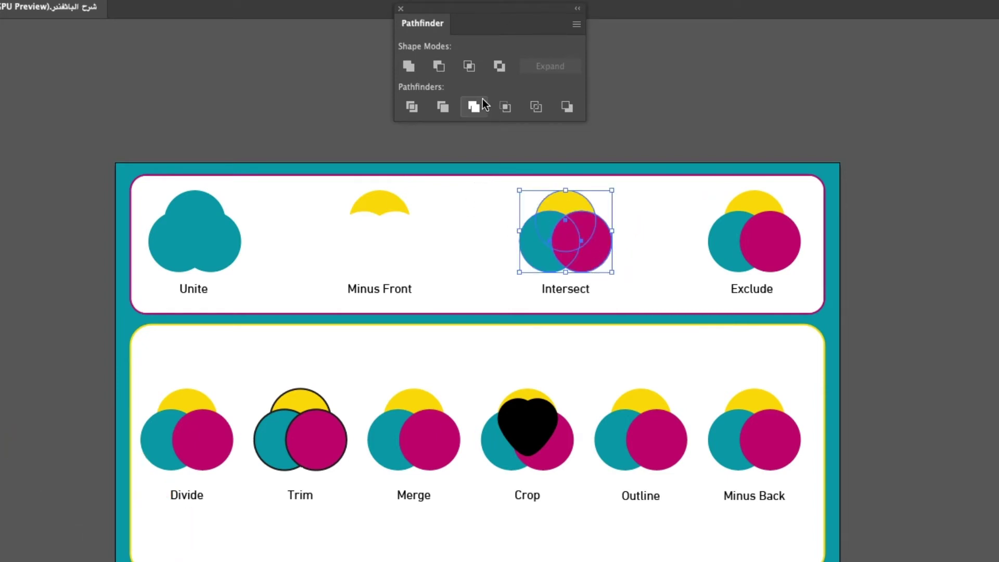
- Apply Intersect, undo, and reapply it to leave the small magenta shared area
{"action": "left_click", "coordinate": [478, 67]}
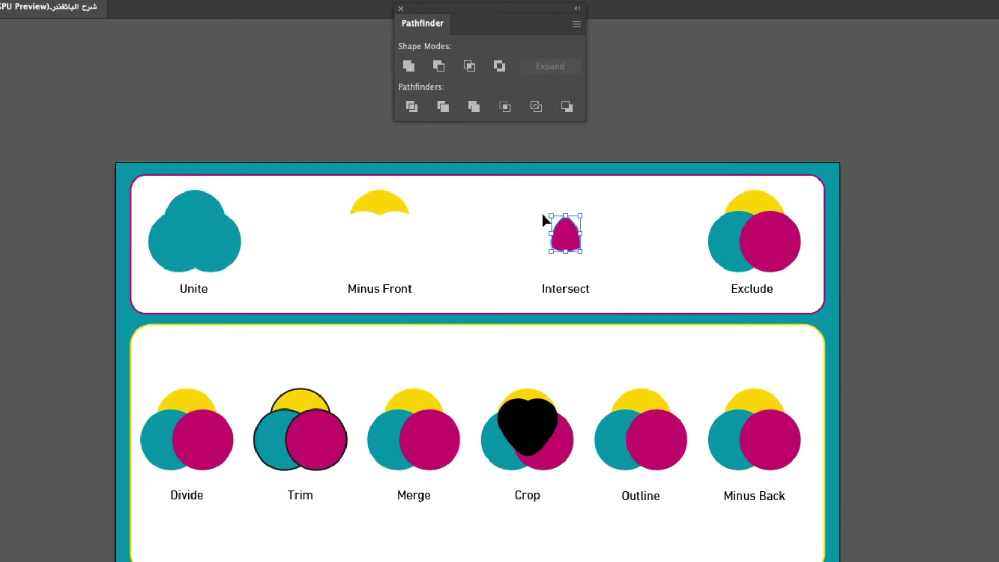
{"action": "key", "text": "ctrl+z"}
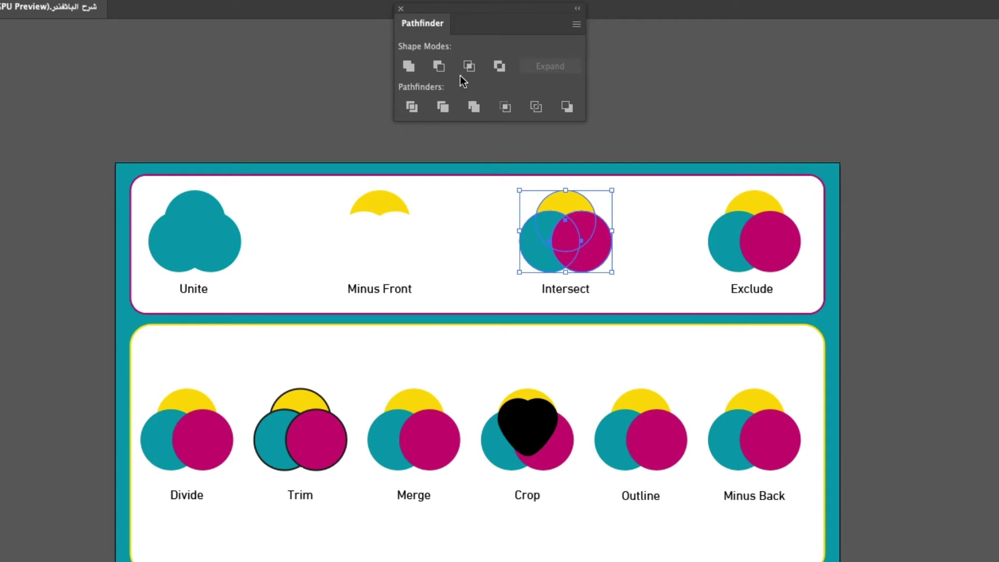
{"action": "left_click", "coordinate": [469, 67]}
{"action": "left_click", "coordinate": [619, 244]}
{"action": "left_click_drag", "start_coordinate": [753, 236], "coordinate": [795, 271]}
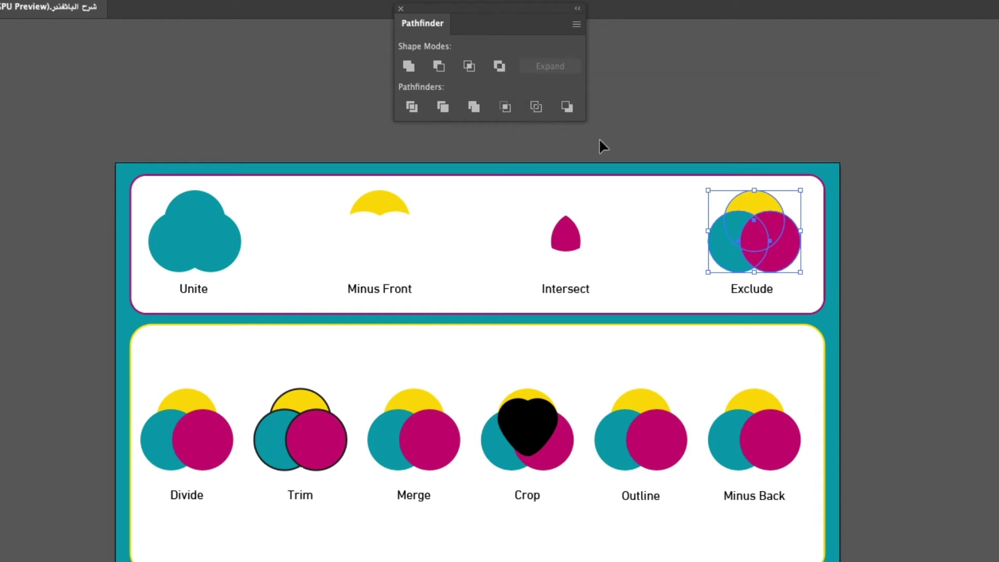
- Apply Exclude to the trio, undo it, and reapply it
{"action": "left_click", "coordinate": [505, 71]}
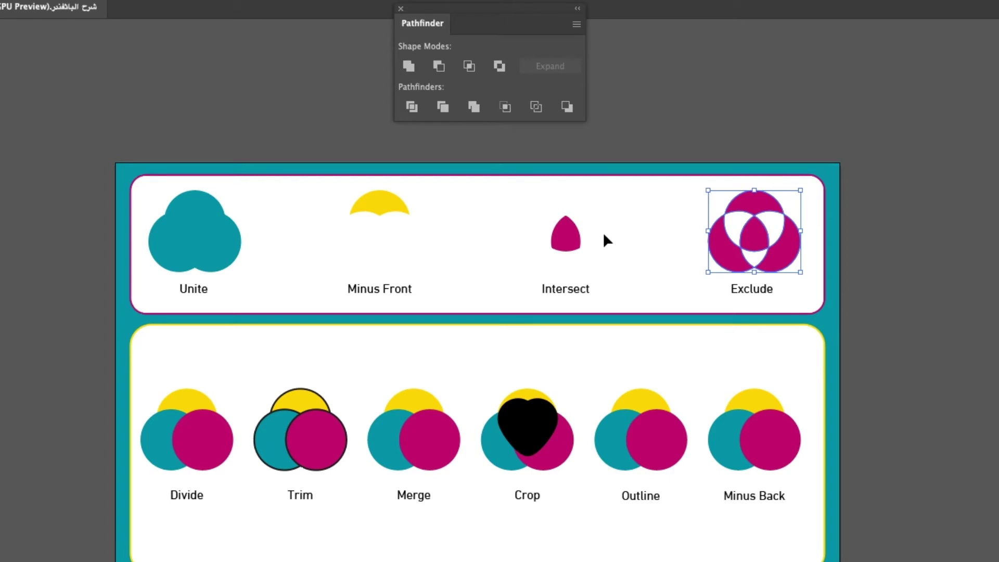
{"action": "key", "text": "ctrl+z"}
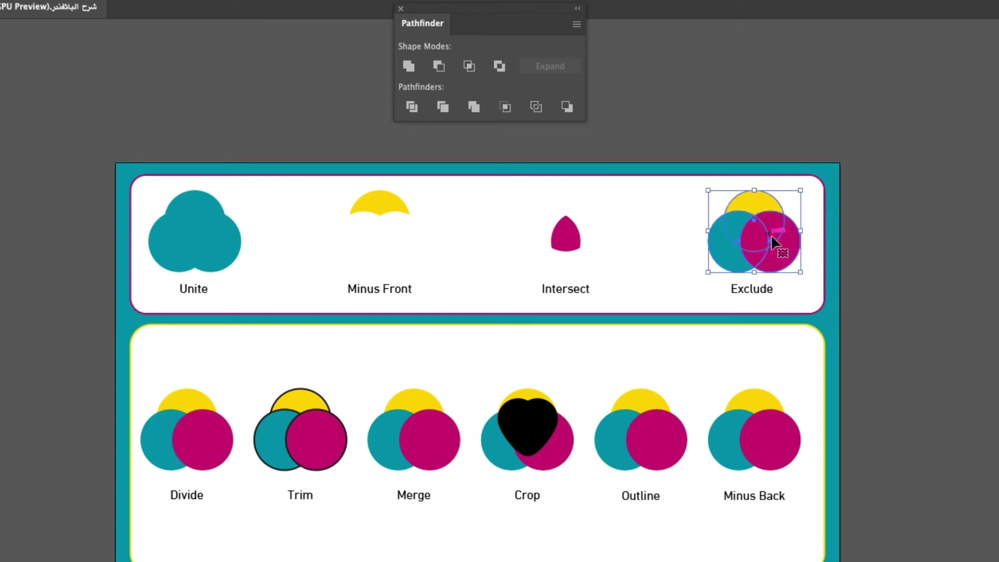
{"action": "left_click", "coordinate": [499, 66]}
{"action": "left_click", "coordinate": [661, 260]}
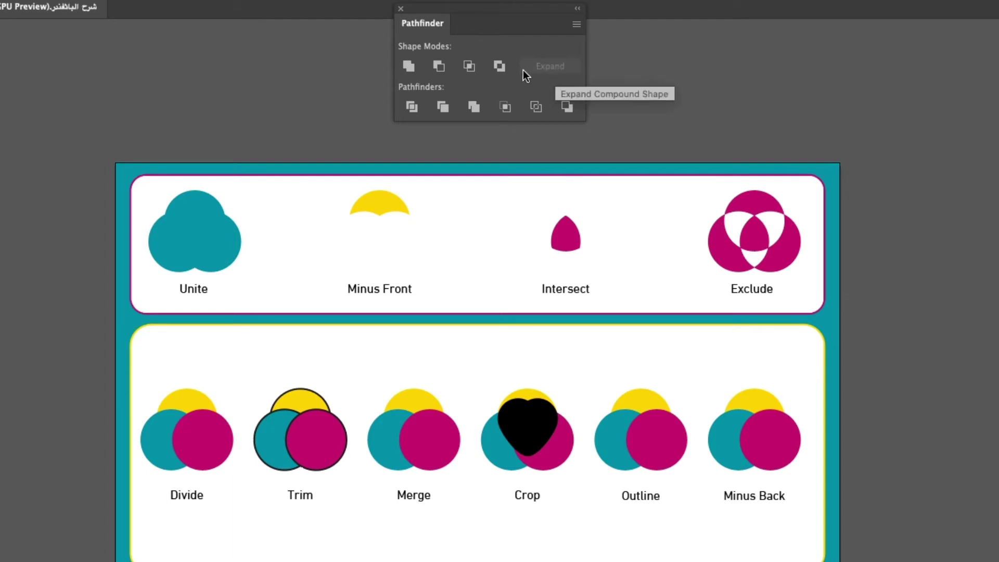
- Replace it with an Alt-click Exclude to make an editable compound shape
{"action": "key", "text": "ctrl+z"}
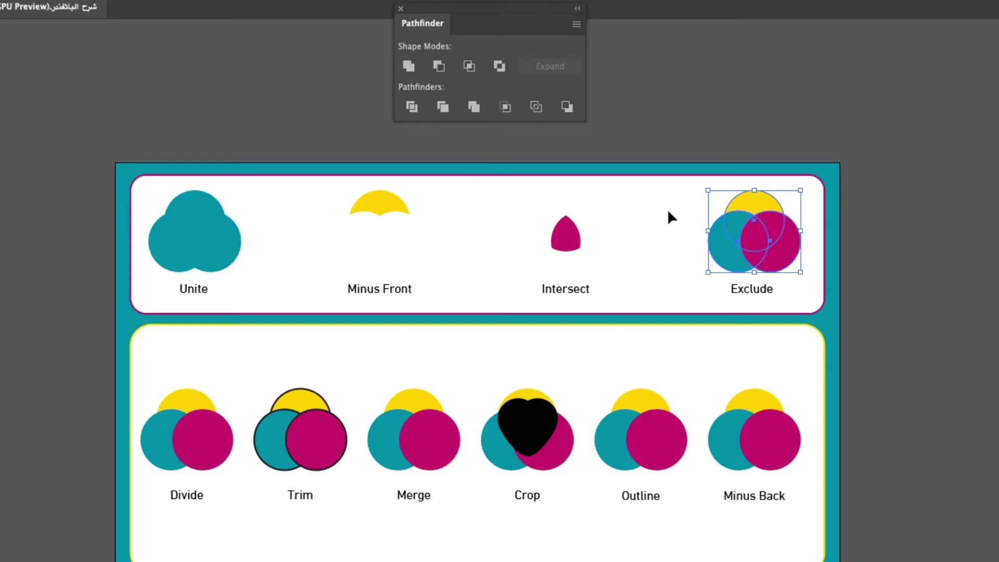
{"action": "key", "text": "alt"}
{"action": "left_click", "coordinate": [498, 67], "text": "alt"}
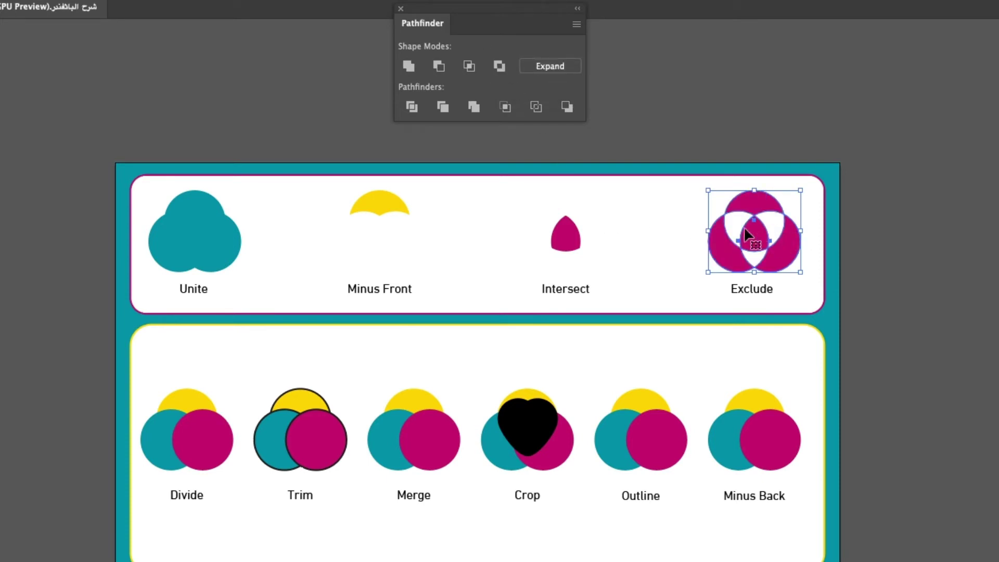
{"action": "left_click", "coordinate": [657, 216]}
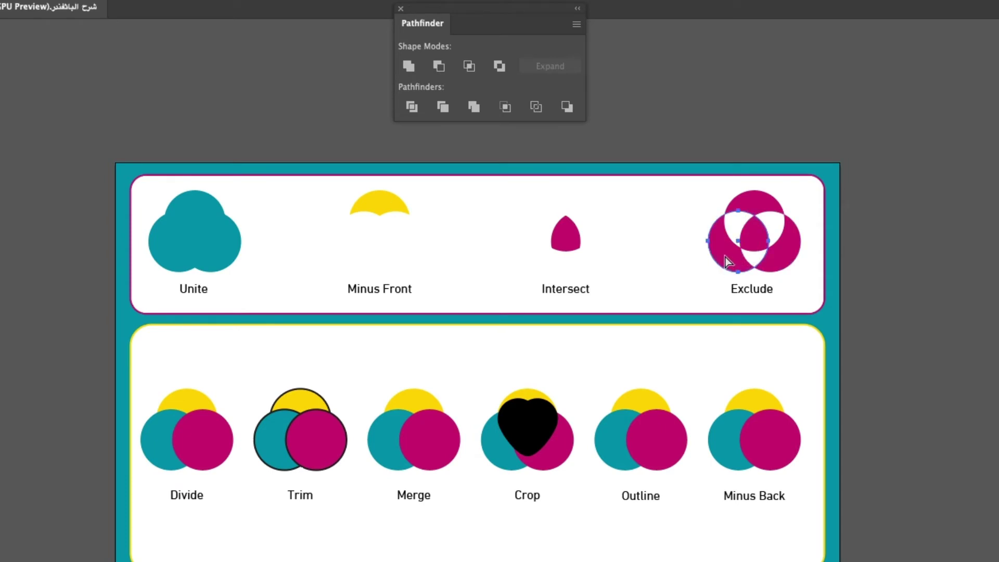
{"action": "left_click", "coordinate": [783, 251]}
- Reposition a circle inside the Exclude compound shape
{"action": "left_click", "coordinate": [761, 207]}
{"action": "mouse_move", "coordinate": [726, 257]}
{"action": "left_mouse_down"}
{"action": "mouse_move", "coordinate": [694, 254]}
{"action": "mouse_move", "coordinate": [726, 228]}
{"action": "mouse_move", "coordinate": [740, 245]}
{"action": "mouse_move", "coordinate": [721, 268]}
{"action": "mouse_move", "coordinate": [754, 263]}
{"action": "mouse_move", "coordinate": [726, 258]}
{"action": "mouse_move", "coordinate": [730, 242]}
{"action": "left_mouse_up"}
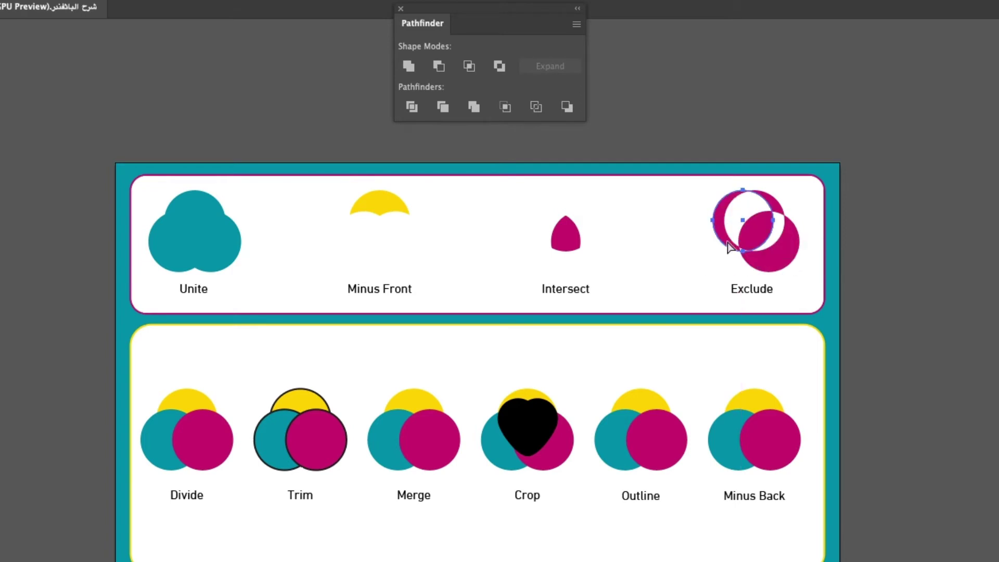
{"action": "left_click_drag", "start_coordinate": [722, 240], "coordinate": [722, 239]}
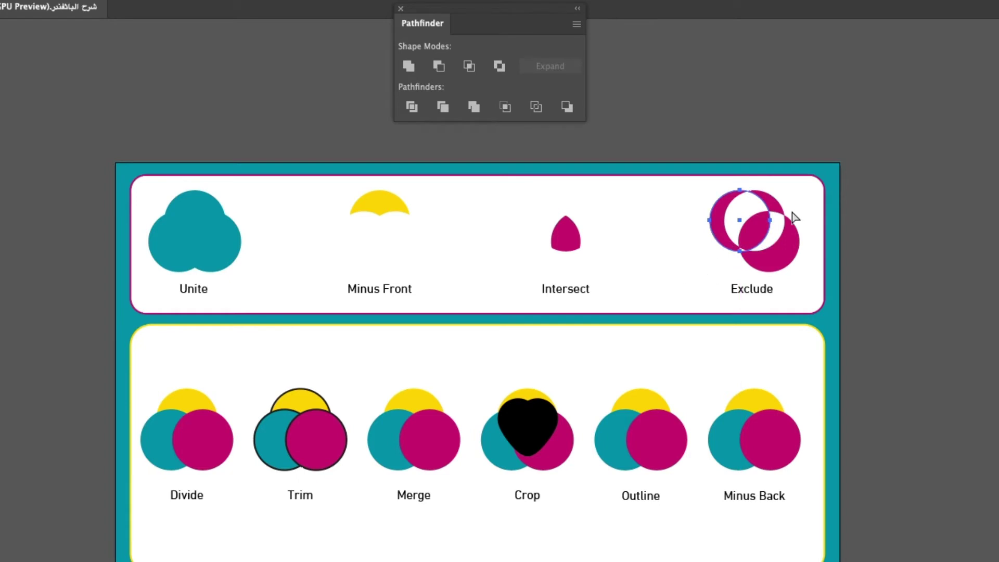
- Expand the Exclude compound shape and nudge a piece in isolation mode
{"action": "left_click_drag", "start_coordinate": [808, 186], "coordinate": [673, 271]}
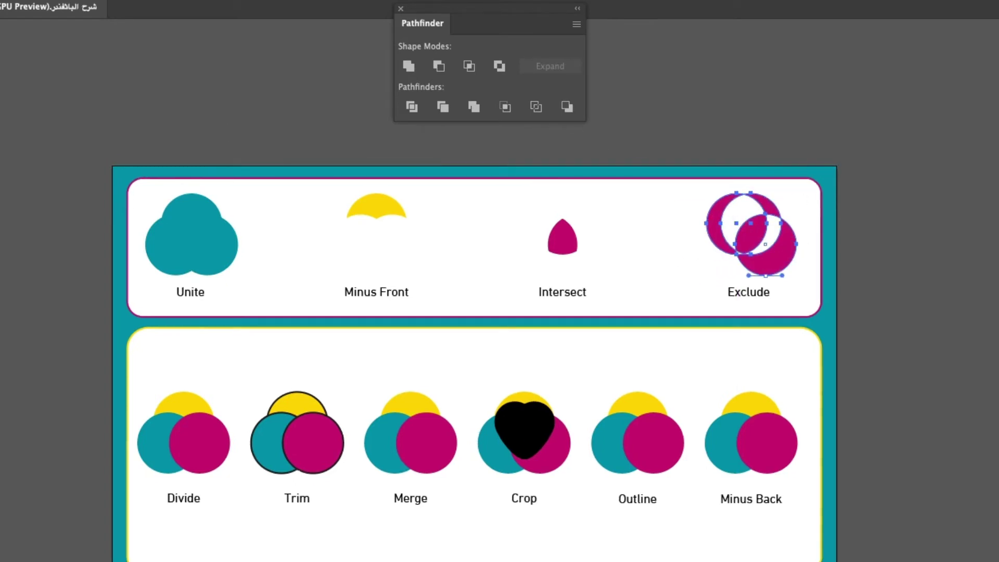
{"action": "left_click", "coordinate": [676, 207]}
{"action": "left_click_drag", "start_coordinate": [701, 192], "coordinate": [807, 269]}
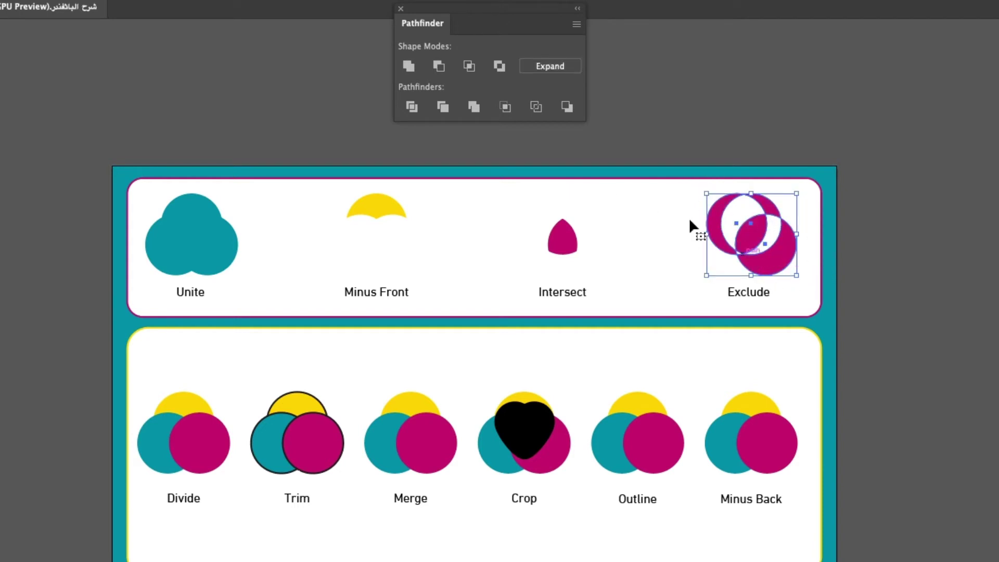
{"action": "left_click", "coordinate": [542, 67]}
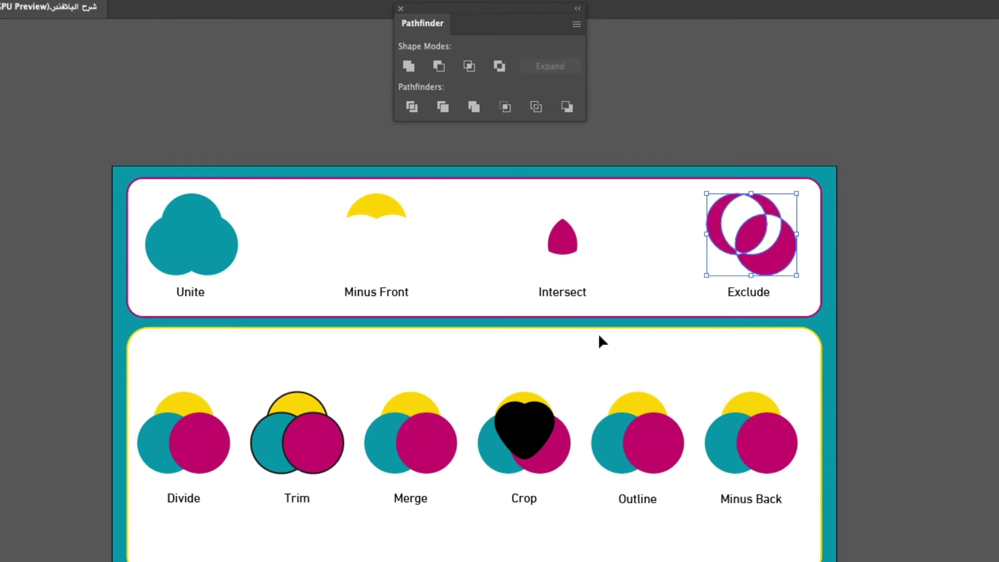
{"action": "double_click", "coordinate": [718, 242]}
{"action": "mouse_move", "coordinate": [718, 242]}
{"action": "left_mouse_down"}
{"action": "mouse_move", "coordinate": [619, 252]}
{"action": "mouse_move", "coordinate": [718, 244]}
{"action": "left_mouse_up"}
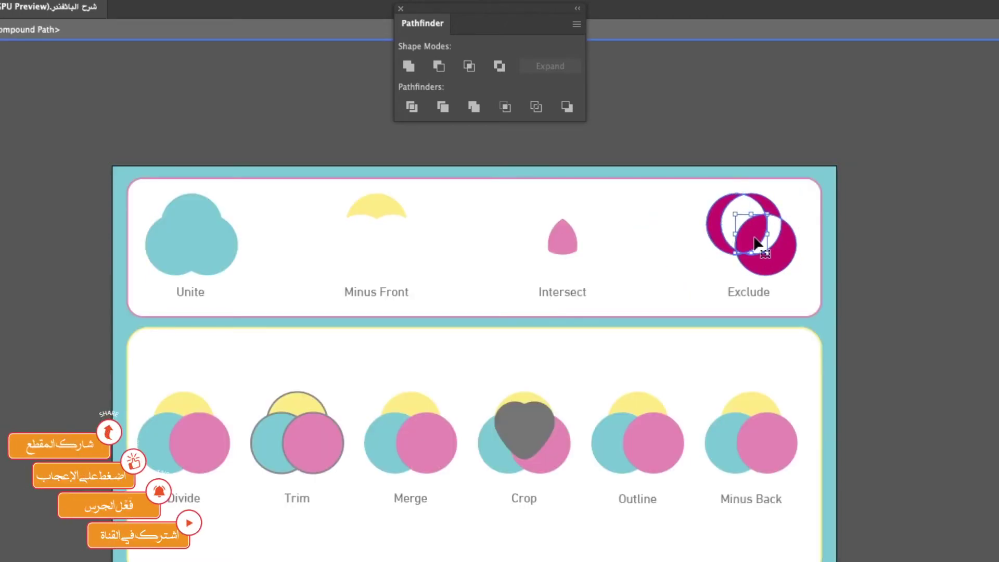
{"action": "key", "text": "Escape"}
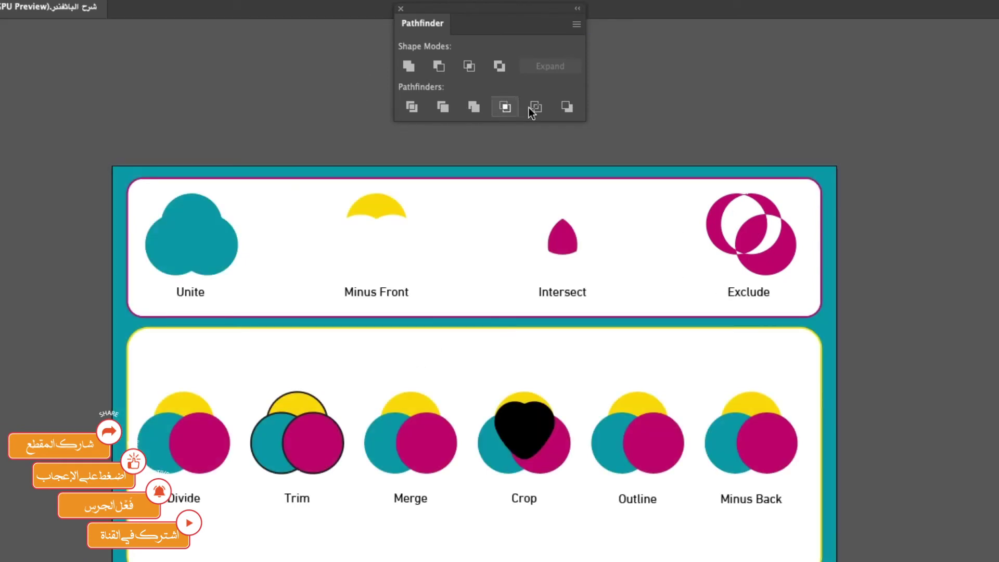
{"action": "left_click_drag", "start_coordinate": [217, 369], "coordinate": [153, 449]}
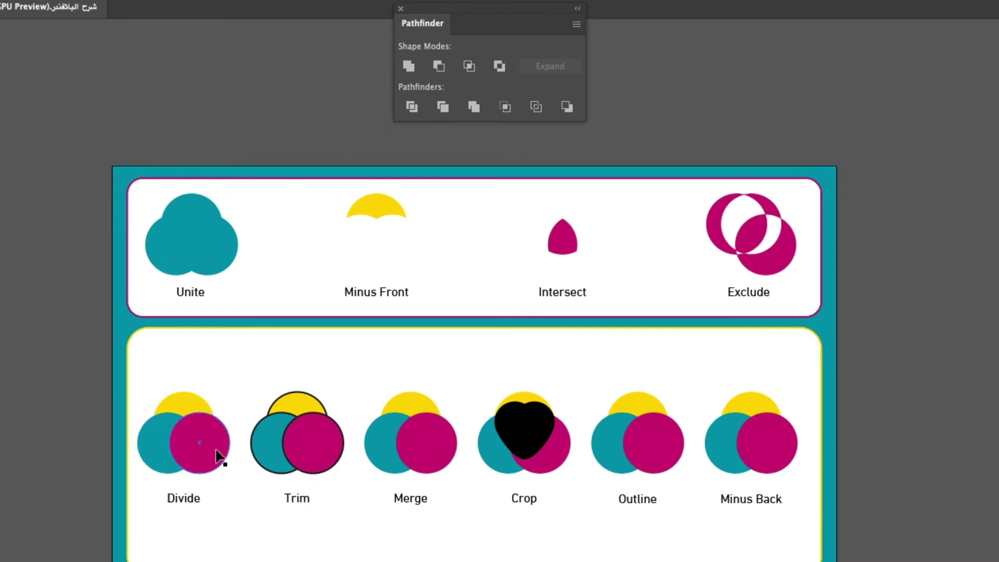
{"action": "left_click_drag", "start_coordinate": [205, 462], "coordinate": [207, 413]}
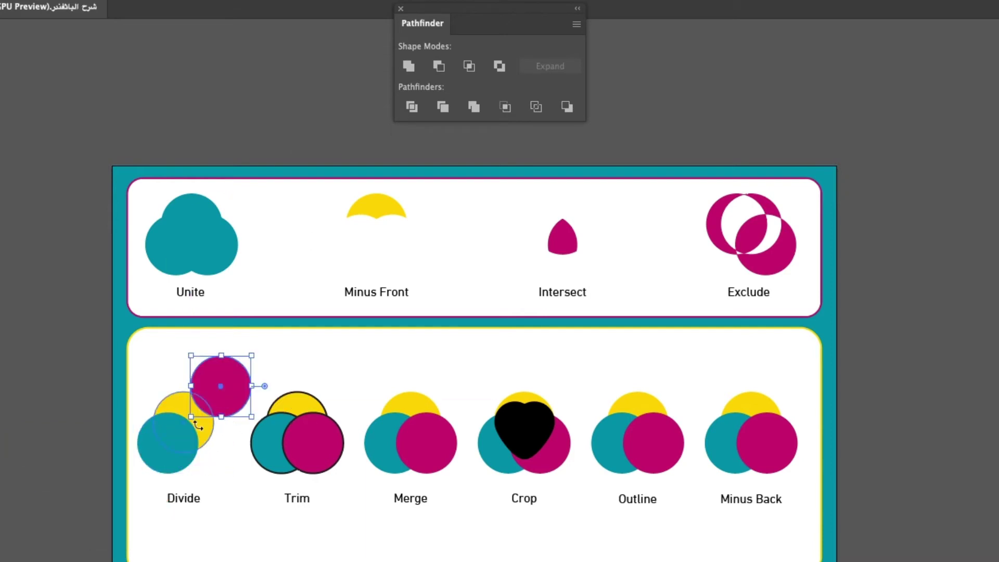
{"action": "key", "text": "ctrl+z"}
{"action": "left_click", "coordinate": [154, 438]}
{"action": "left_click_drag", "start_coordinate": [225, 368], "coordinate": [163, 450]}
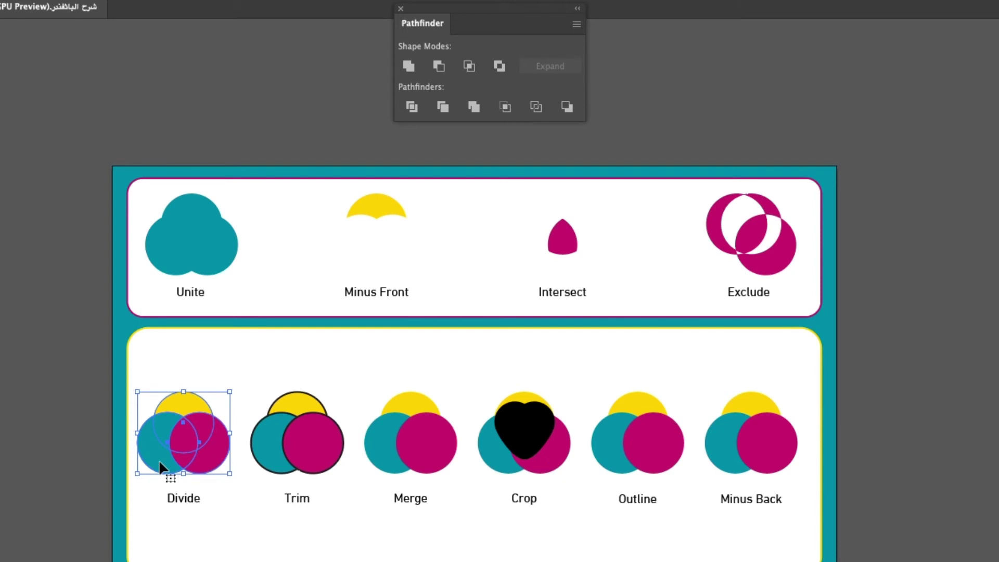
- Divide the selected circles at every overlap
{"action": "left_click", "coordinate": [411, 108]}
{"action": "left_click", "coordinate": [228, 364]}
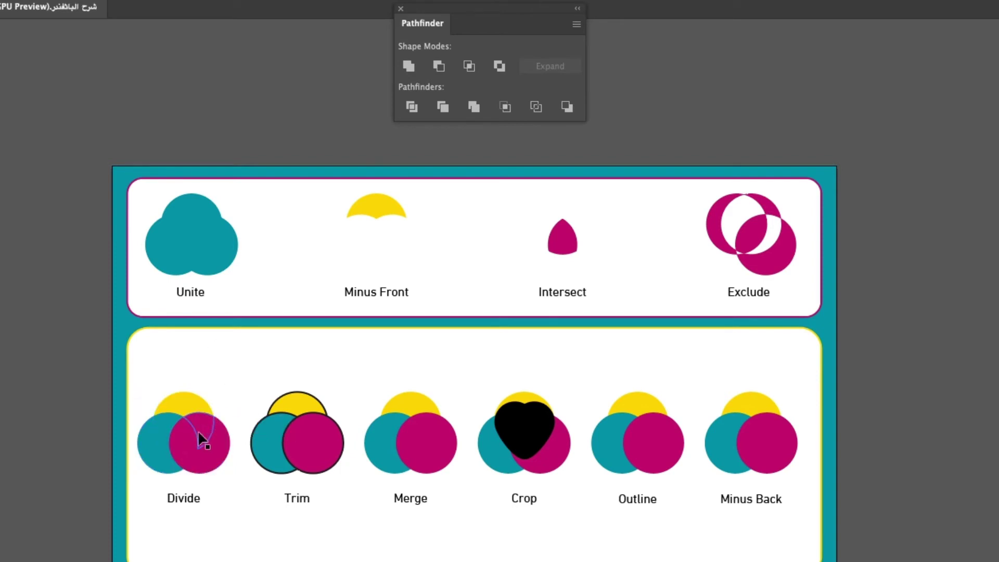
{"action": "left_click_drag", "start_coordinate": [198, 438], "coordinate": [201, 385]}
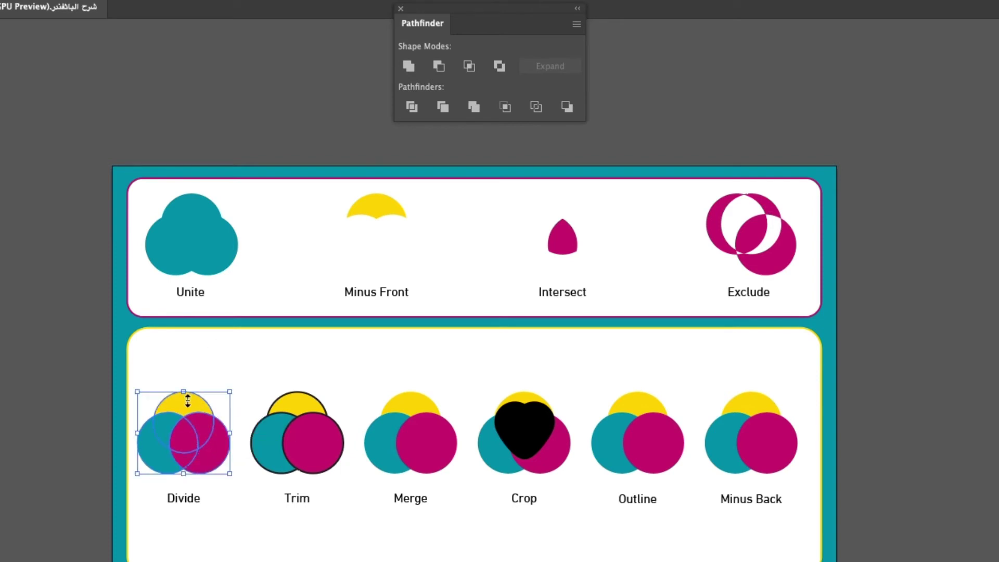
{"action": "key", "text": "ctrl+z"}
- Ungroup the Divide result and pull the yellow, magenta and teal pieces apart
{"action": "right_click", "coordinate": [187, 429]}
{"action": "left_click", "coordinate": [232, 502]}
{"action": "left_click", "coordinate": [225, 378]}
{"action": "left_click", "coordinate": [192, 403]}
{"action": "left_click_drag", "start_coordinate": [187, 398], "coordinate": [187, 377]}
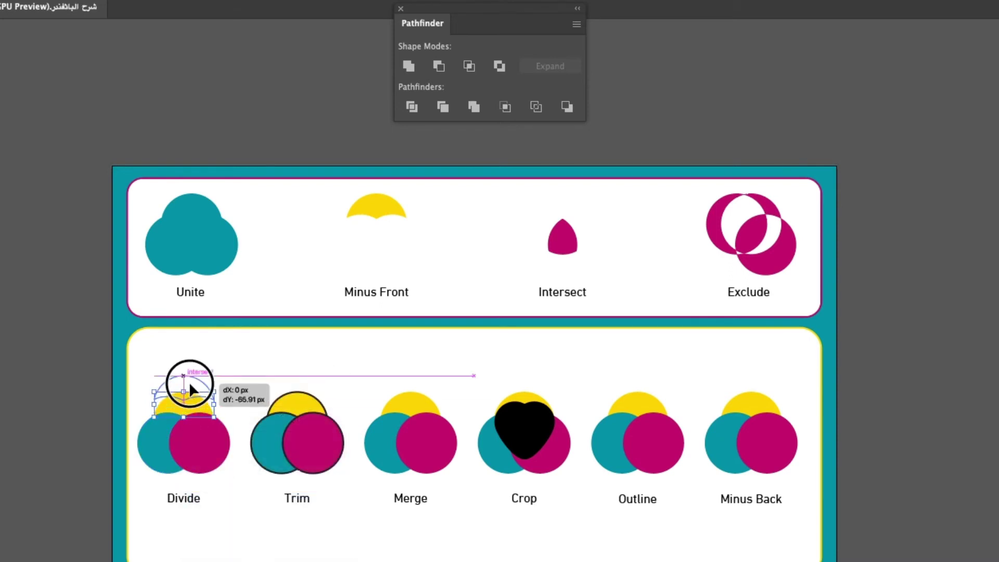
{"action": "left_click_drag", "start_coordinate": [218, 443], "coordinate": [229, 457]}
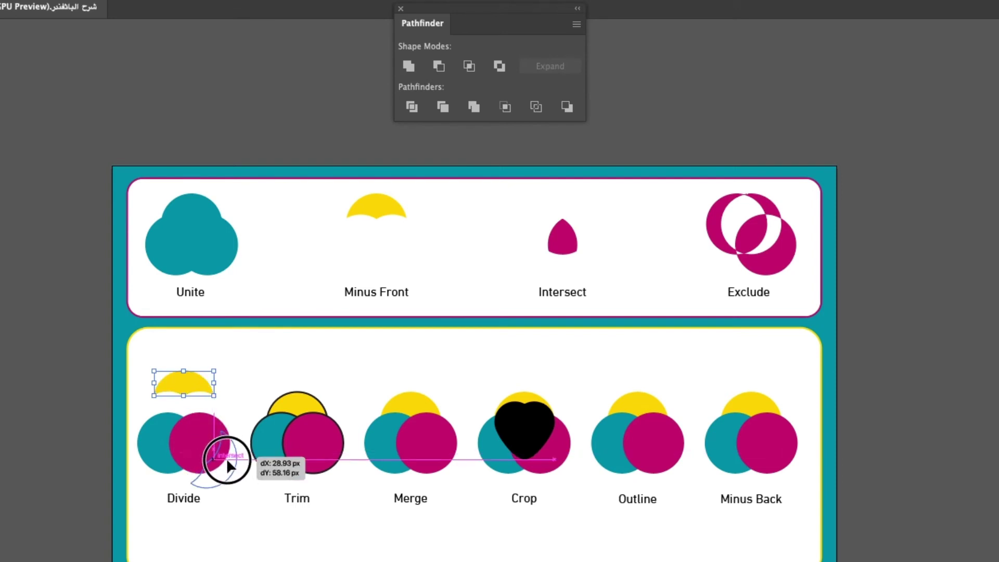
{"action": "left_click_drag", "start_coordinate": [161, 463], "coordinate": [147, 464]}
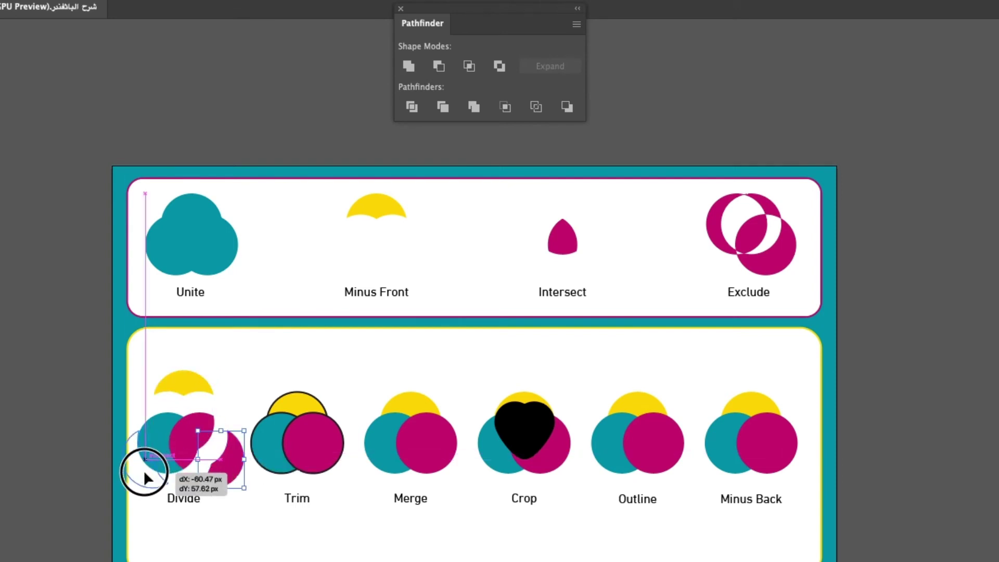
{"action": "left_click_drag", "start_coordinate": [164, 427], "coordinate": [146, 408]}
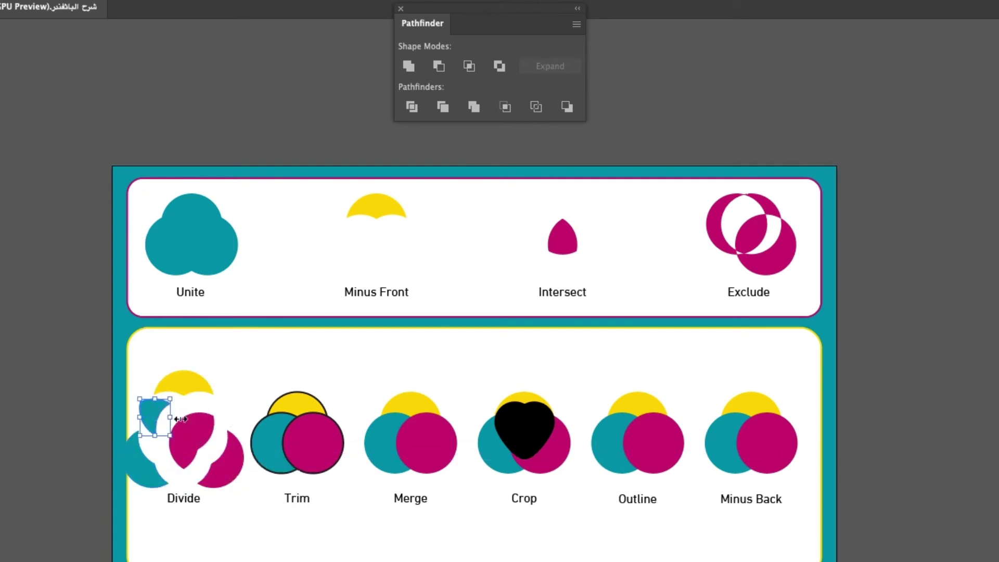
{"action": "mouse_move", "coordinate": [199, 429]}
{"action": "left_mouse_down"}
{"action": "mouse_move", "coordinate": [218, 413]}
{"action": "mouse_move", "coordinate": [183, 419]}
{"action": "left_mouse_up"}
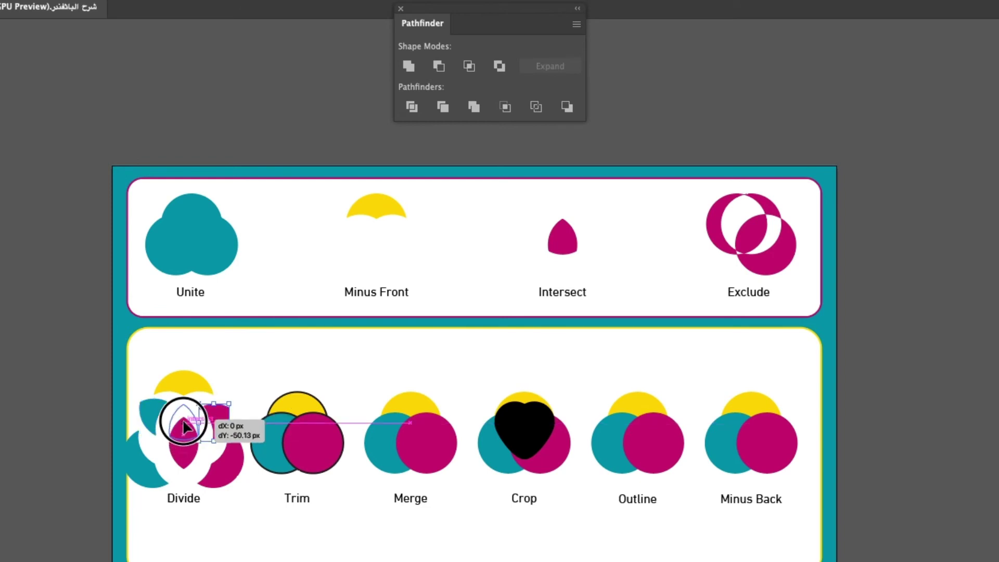
{"action": "left_click", "coordinate": [186, 464]}
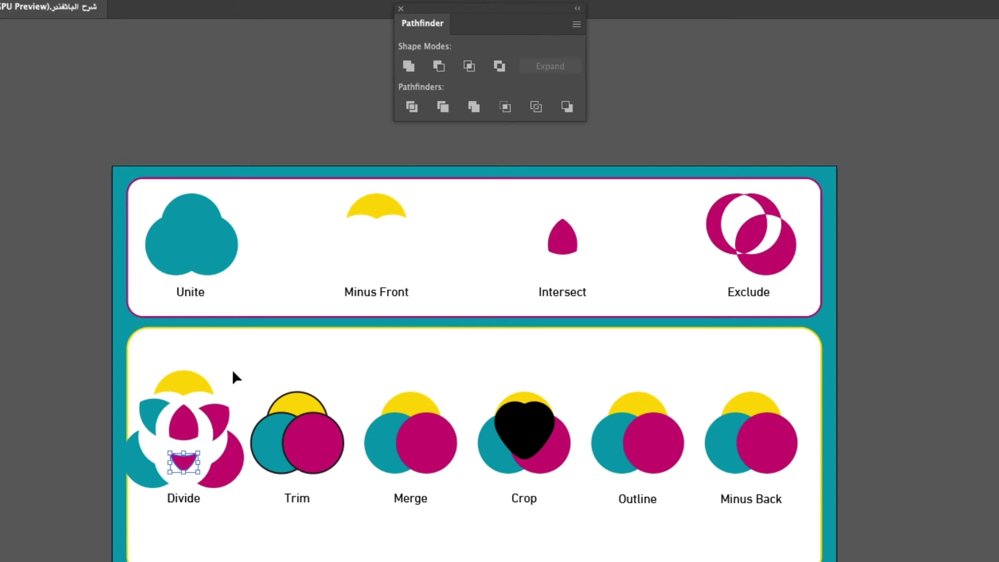
- Redo the ungroup and spread the Divide pieces so every overlap region shows
{"action": "key", "text": "ctrl+z"}
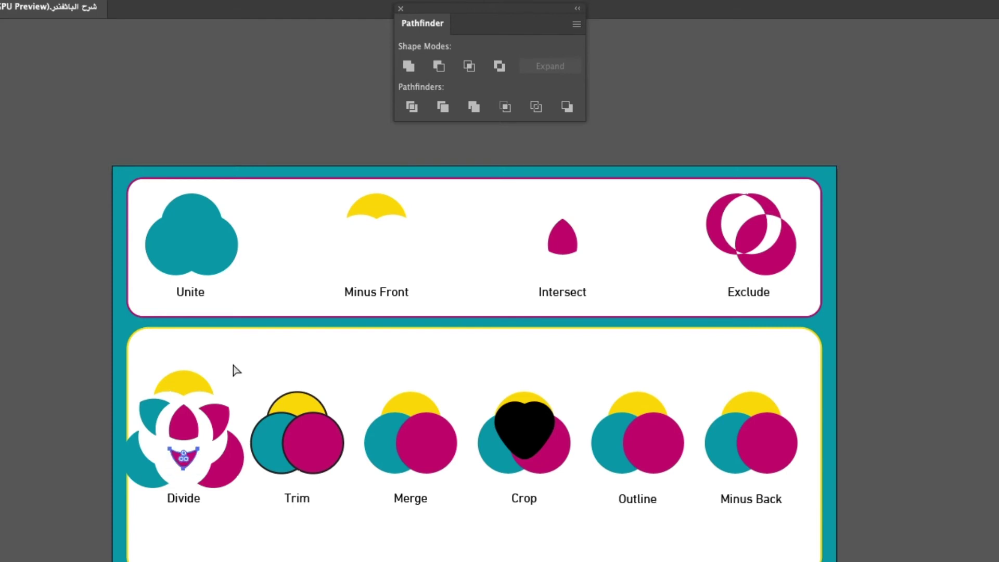
{"action": "key", "text": "ctrl+z"}
{"action": "key", "text": "ctrl+z"}
{"action": "key", "text": "ctrl+z"}
{"action": "key", "text": "ctrl+z"}
{"action": "key", "text": "ctrl+z"}
{"action": "key", "text": "ctrl+z"}
{"action": "key", "text": "ctrl+z"}
{"action": "key", "text": "ctrl+z"}
{"action": "key", "text": "ctrl+z"}
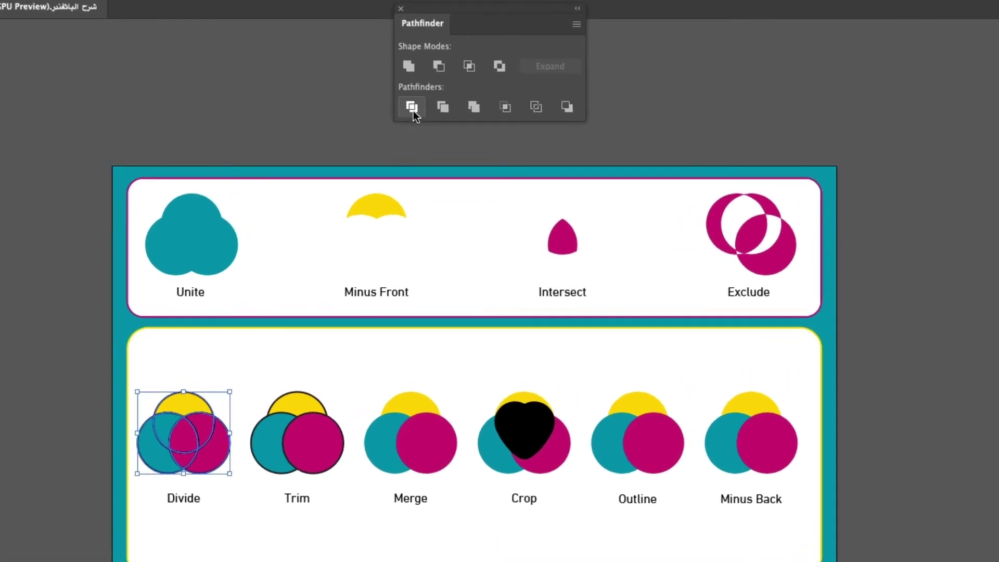
{"action": "right_click", "coordinate": [196, 386]}
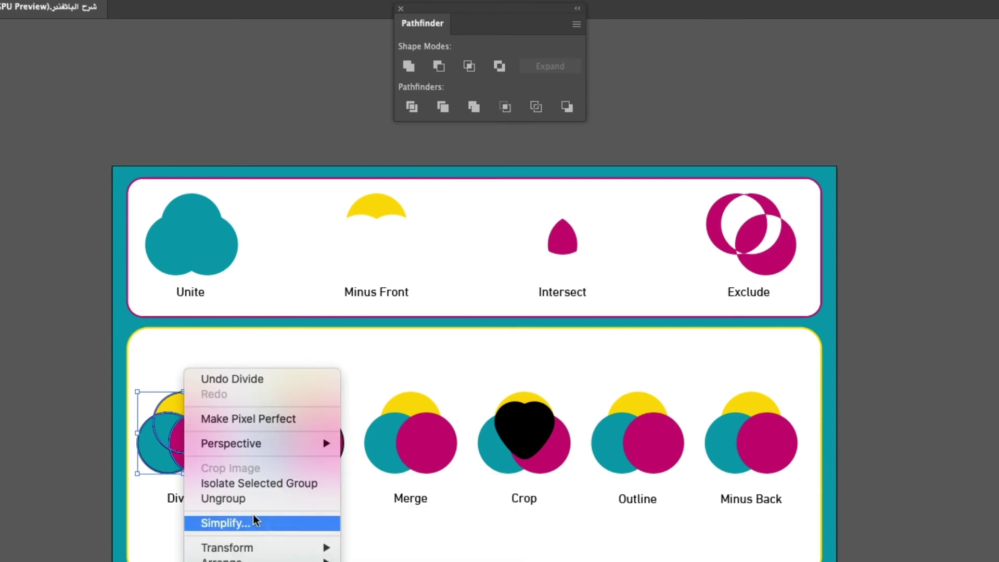
{"action": "left_click", "coordinate": [231, 496]}
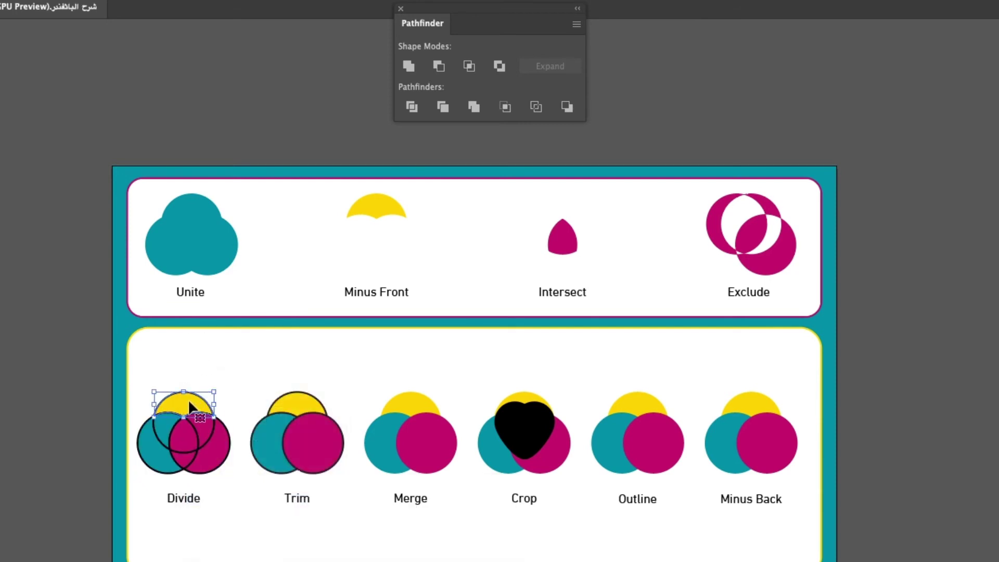
{"action": "left_click_drag", "start_coordinate": [188, 399], "coordinate": [193, 379]}
{"action": "left_click_drag", "start_coordinate": [208, 429], "coordinate": [224, 447]}
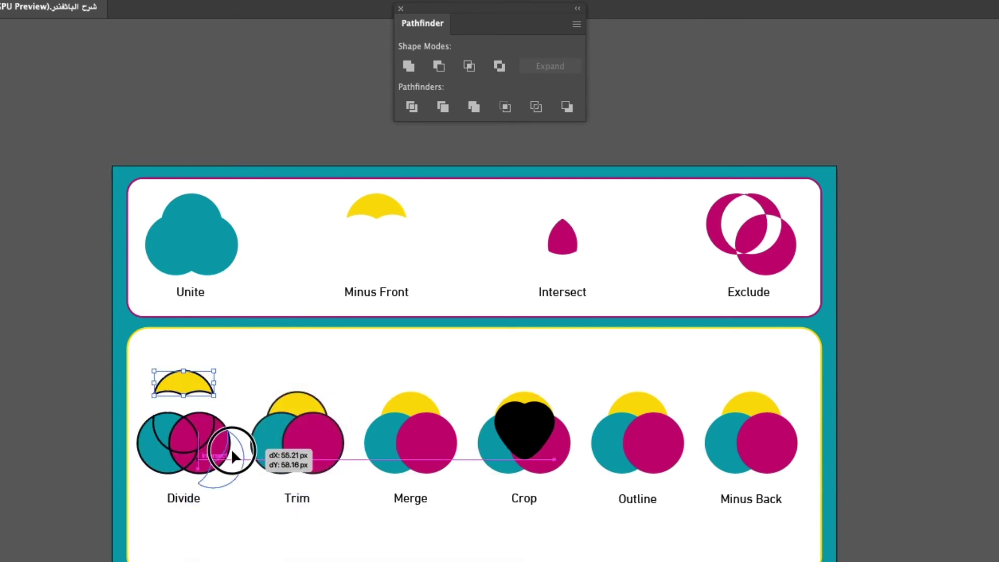
{"action": "left_click_drag", "start_coordinate": [152, 466], "coordinate": [143, 474]}
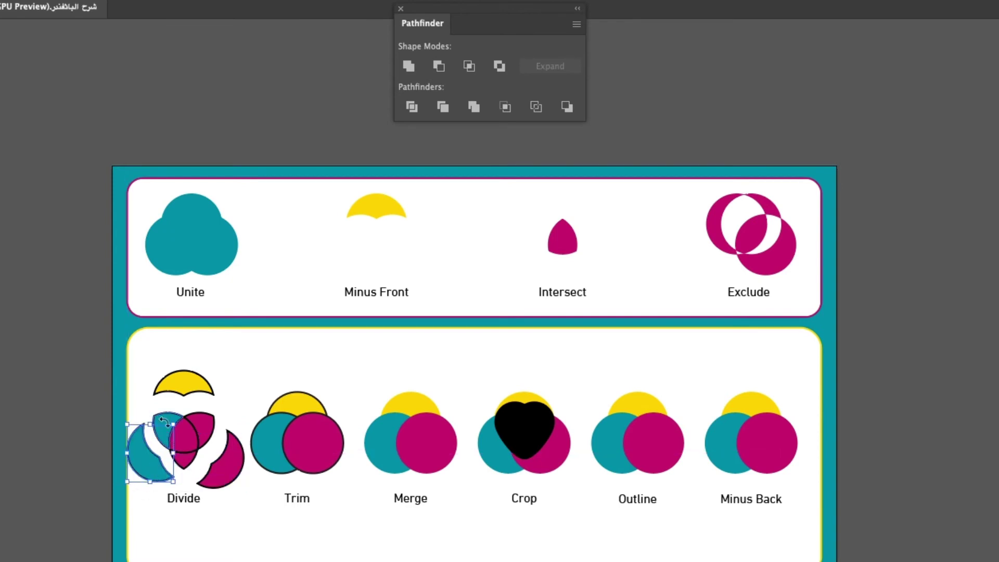
{"action": "left_click", "coordinate": [191, 437]}
{"action": "mouse_move", "coordinate": [211, 428]}
{"action": "left_mouse_down"}
{"action": "mouse_move", "coordinate": [223, 416]}
{"action": "mouse_move", "coordinate": [165, 420]}
{"action": "left_mouse_up"}
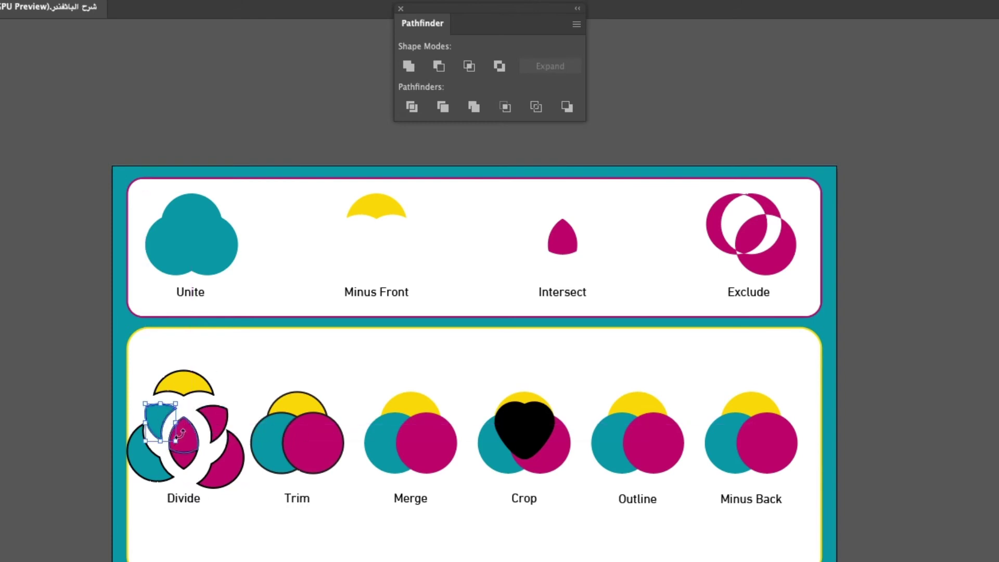
{"action": "left_click_drag", "start_coordinate": [183, 463], "coordinate": [183, 468]}
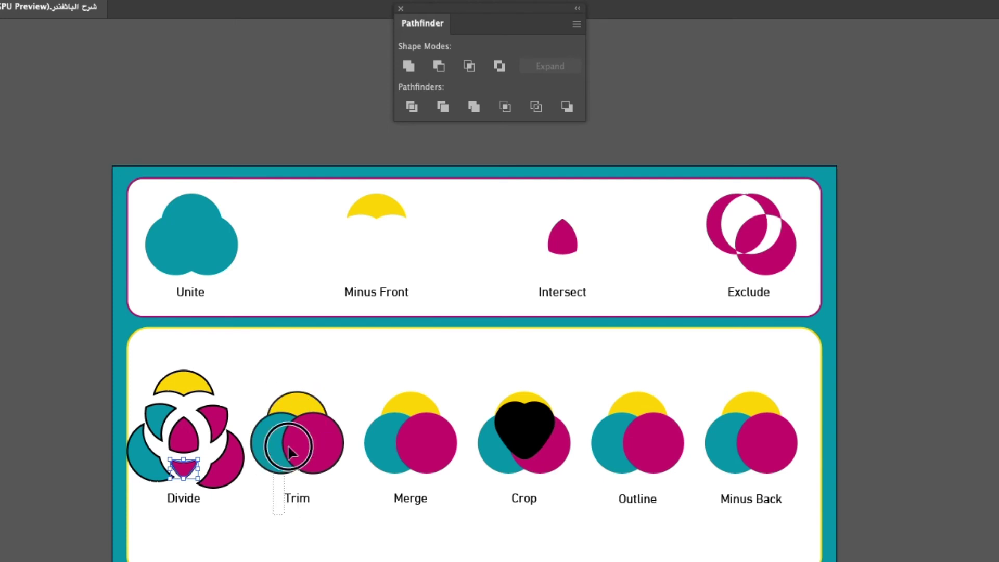
{"action": "left_click", "coordinate": [320, 416]}
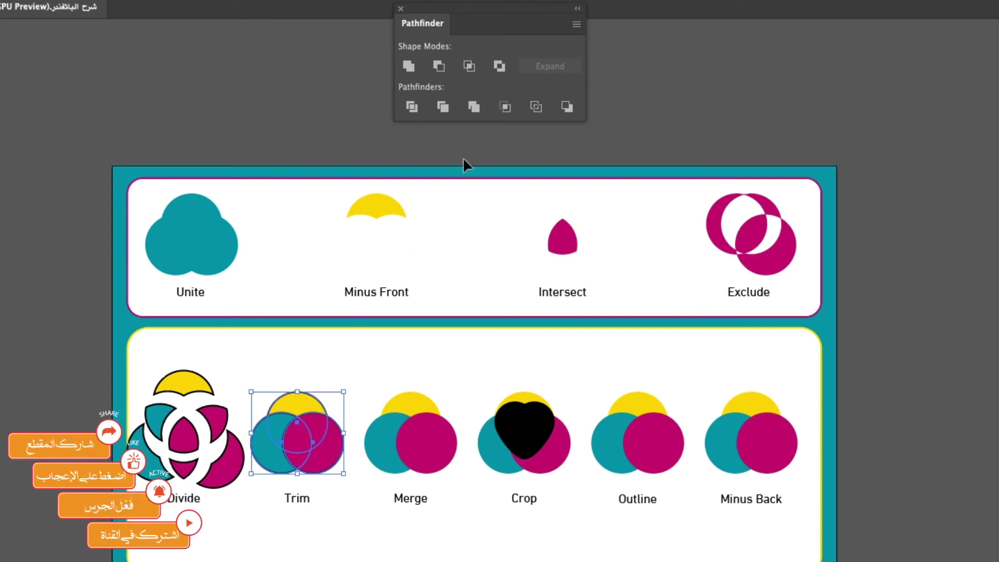
- Apply Pathfinder Trim to the Trim circles and ungroup the trimmed pieces
{"action": "left_click", "coordinate": [442, 106]}
{"action": "left_click", "coordinate": [282, 516]}
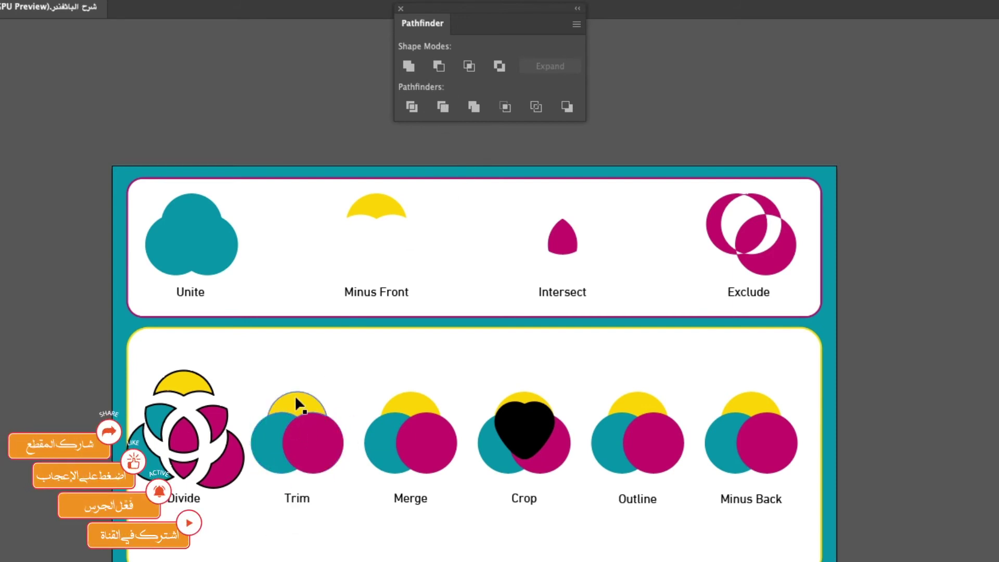
{"action": "left_click", "coordinate": [317, 434]}
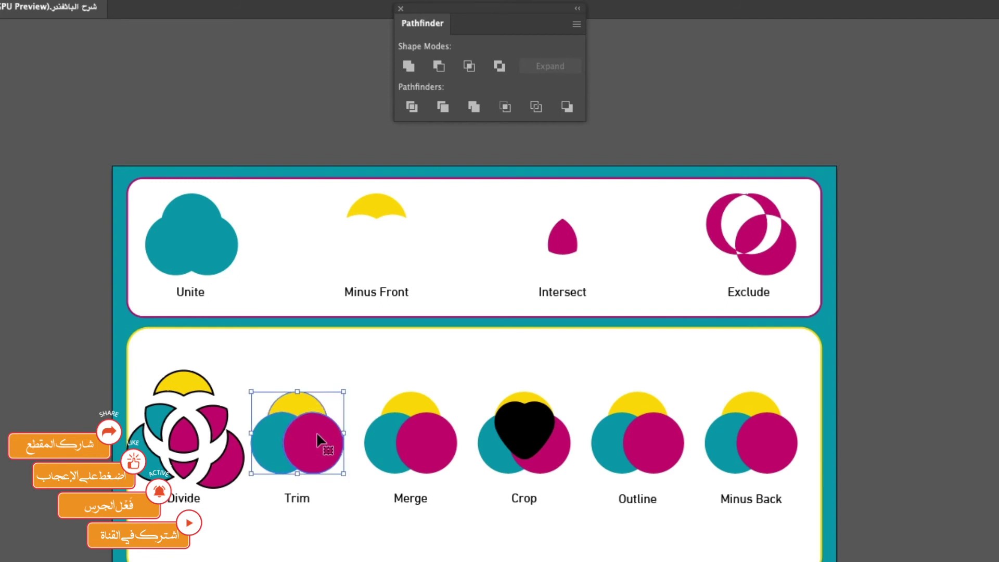
{"action": "right_click", "coordinate": [316, 433]}
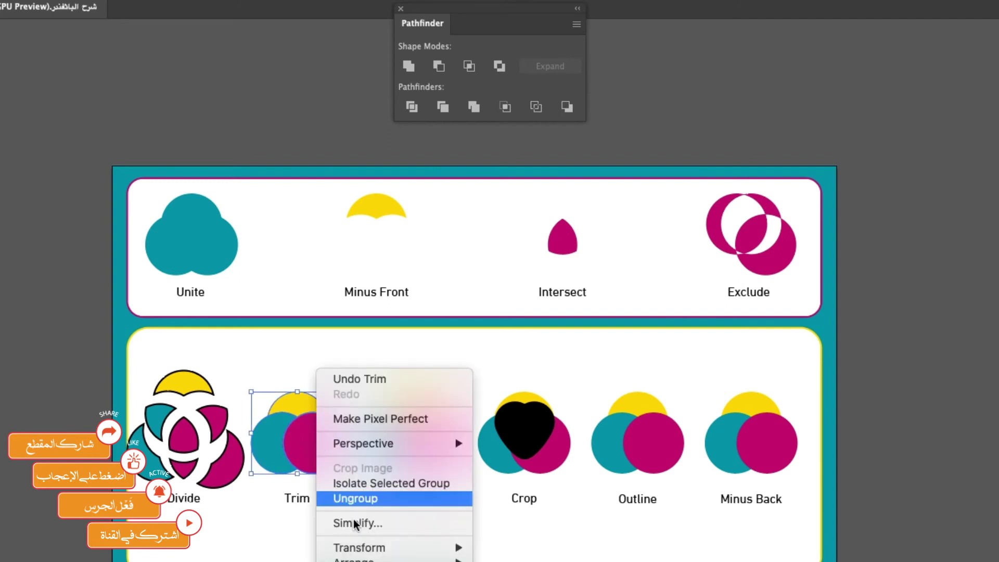
{"action": "left_click", "coordinate": [296, 535]}
- Pull the magenta, teal and yellow pieces apart to show them, then undo to reassemble
{"action": "left_click_drag", "start_coordinate": [319, 461], "coordinate": [333, 475]}
{"action": "left_click_drag", "start_coordinate": [276, 454], "coordinate": [262, 469]}
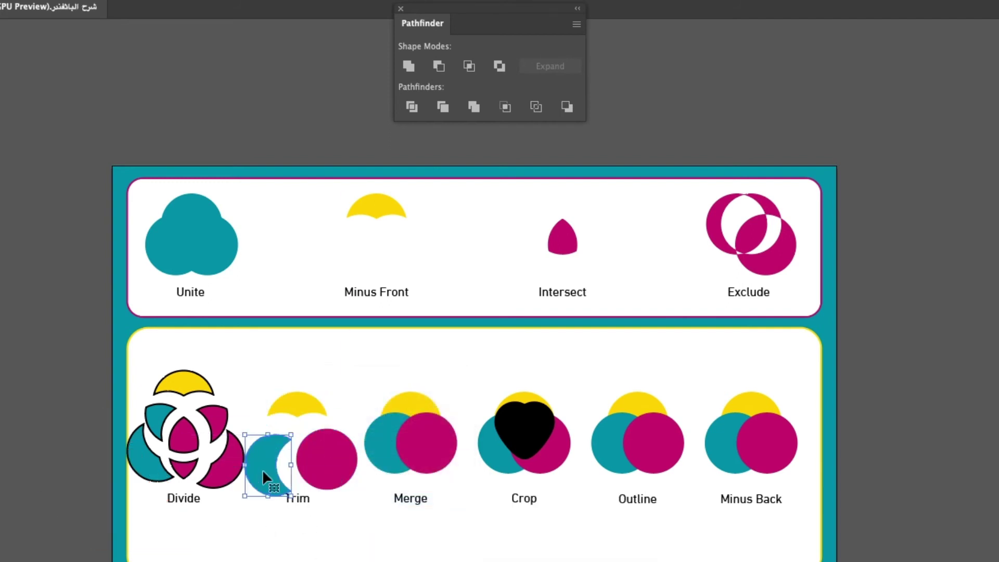
{"action": "left_click_drag", "start_coordinate": [298, 403], "coordinate": [303, 383]}
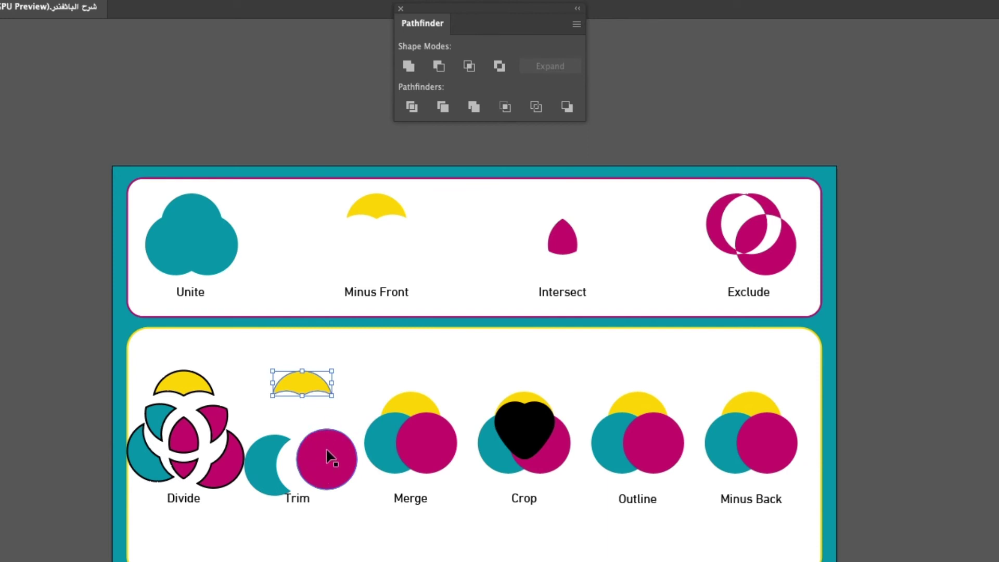
{"action": "key", "text": "ctrl+z"}
{"action": "key", "text": "ctrl+z"}
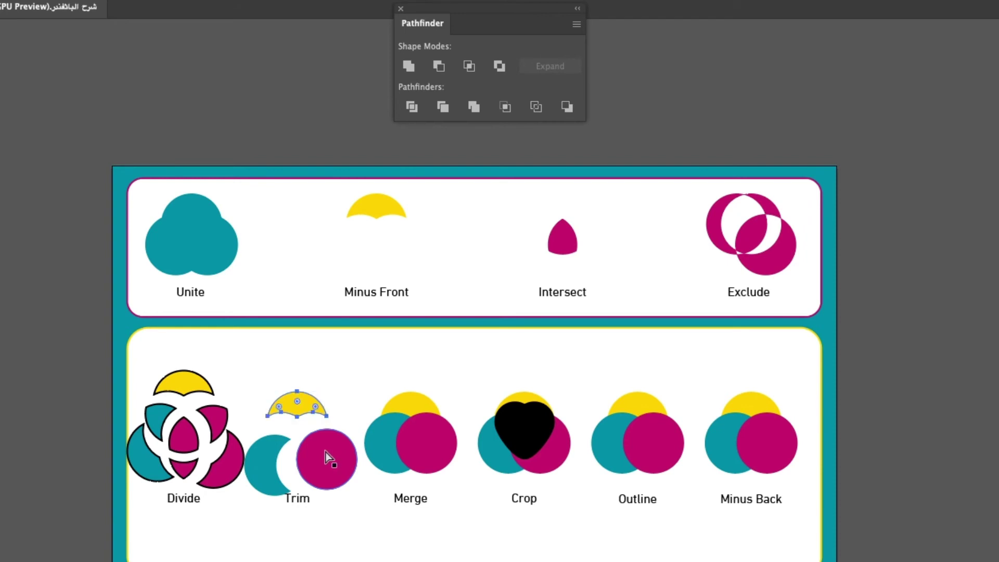
{"action": "key", "text": "ctrl+z"}
{"action": "key", "text": "ctrl+z"}
{"action": "left_click", "coordinate": [267, 447]}
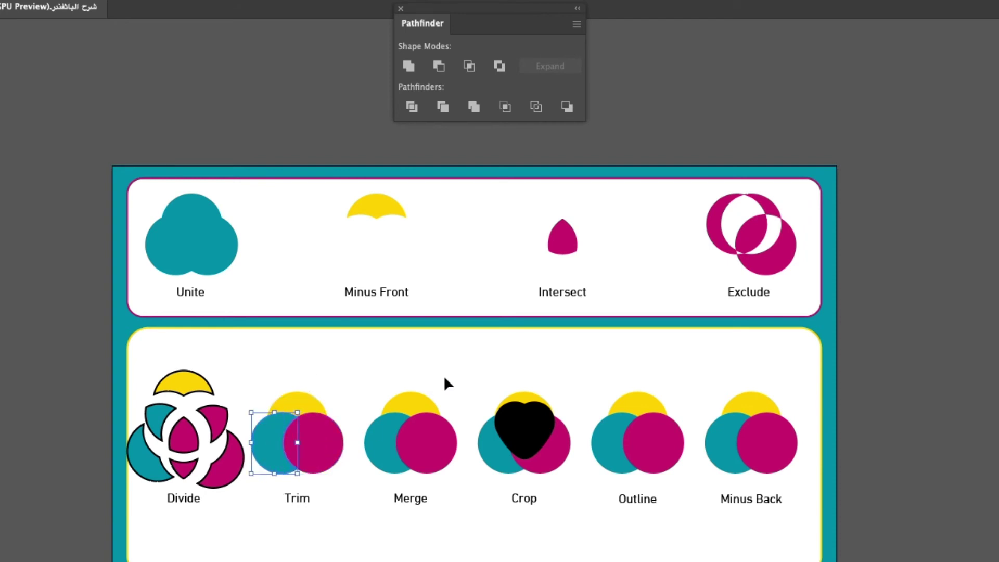
{"action": "left_click_drag", "start_coordinate": [406, 420], "coordinate": [381, 453]}
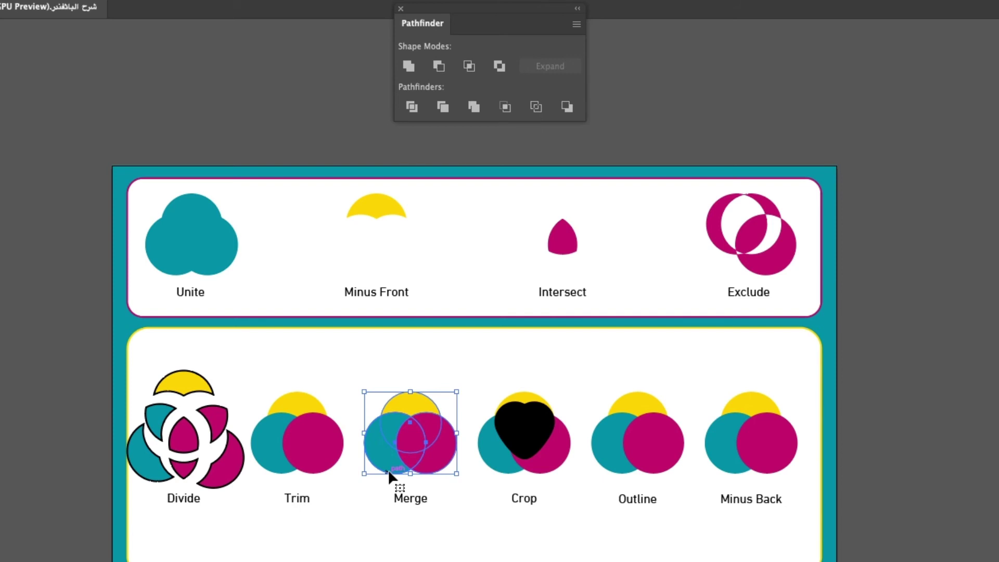
- Recolour the left Merge circle with a yellow fill
{"action": "left_click", "coordinate": [432, 393]}
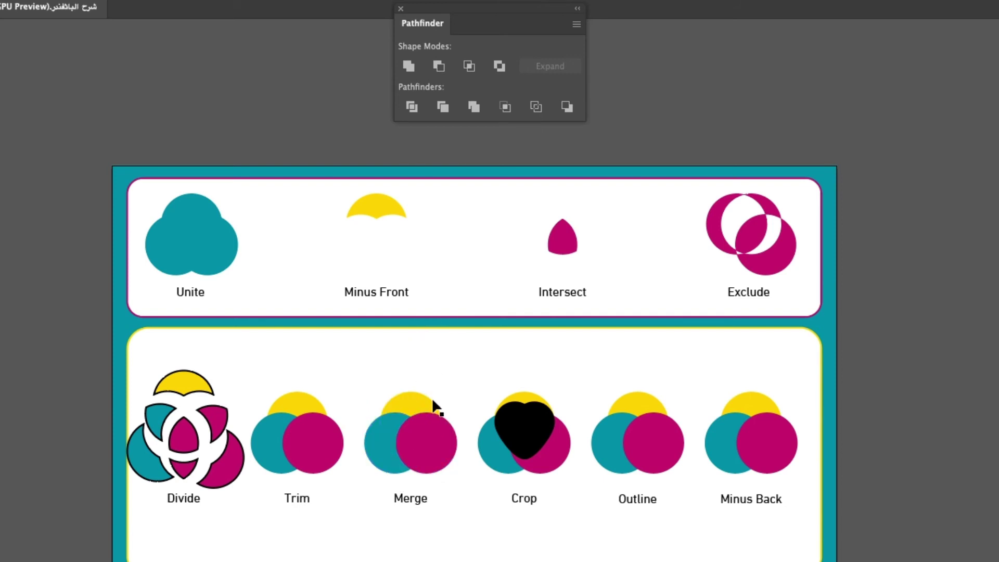
{"action": "left_click", "coordinate": [394, 413]}
{"action": "left_click", "coordinate": [391, 417]}
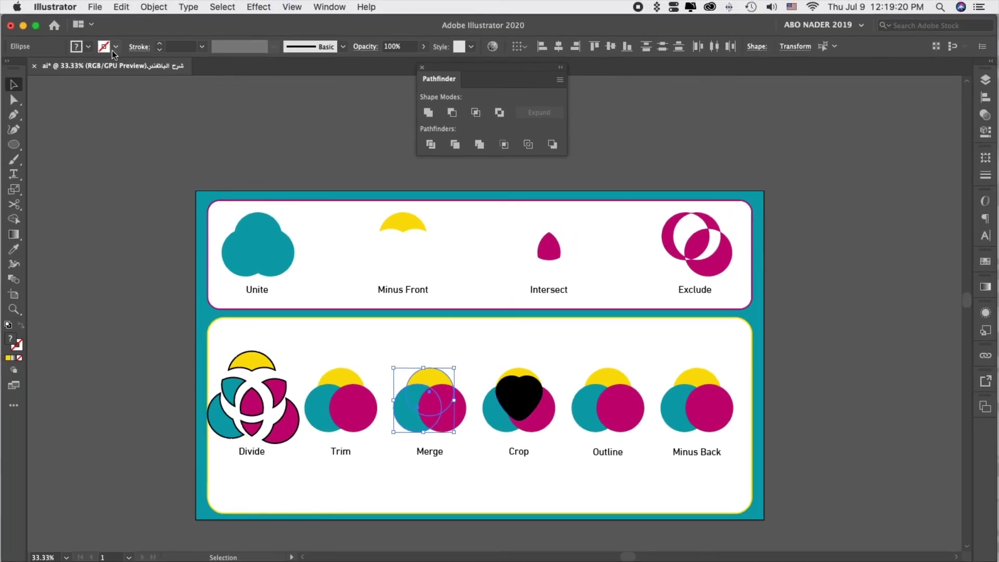
{"action": "left_click", "coordinate": [88, 46]}
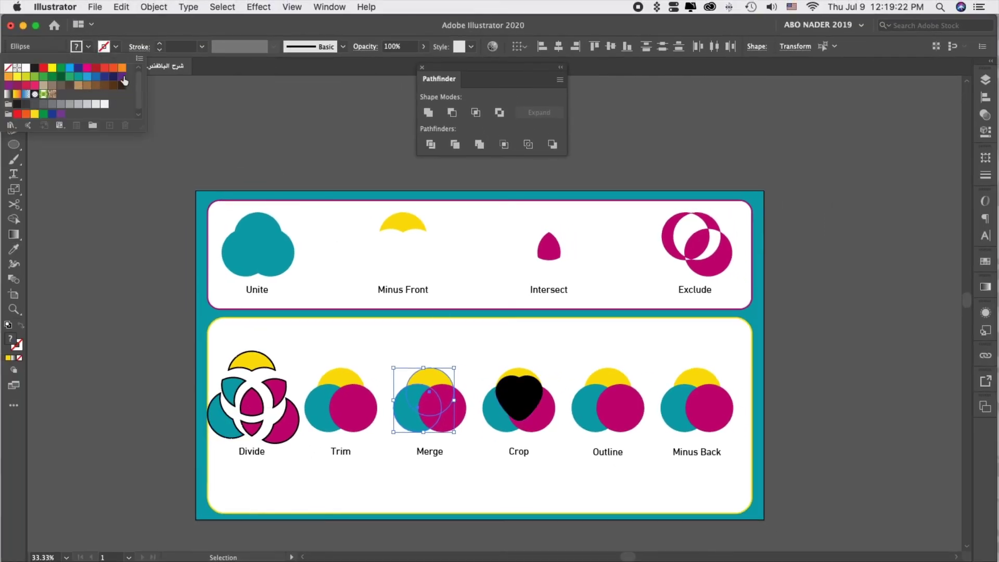
{"action": "left_click", "coordinate": [35, 114]}
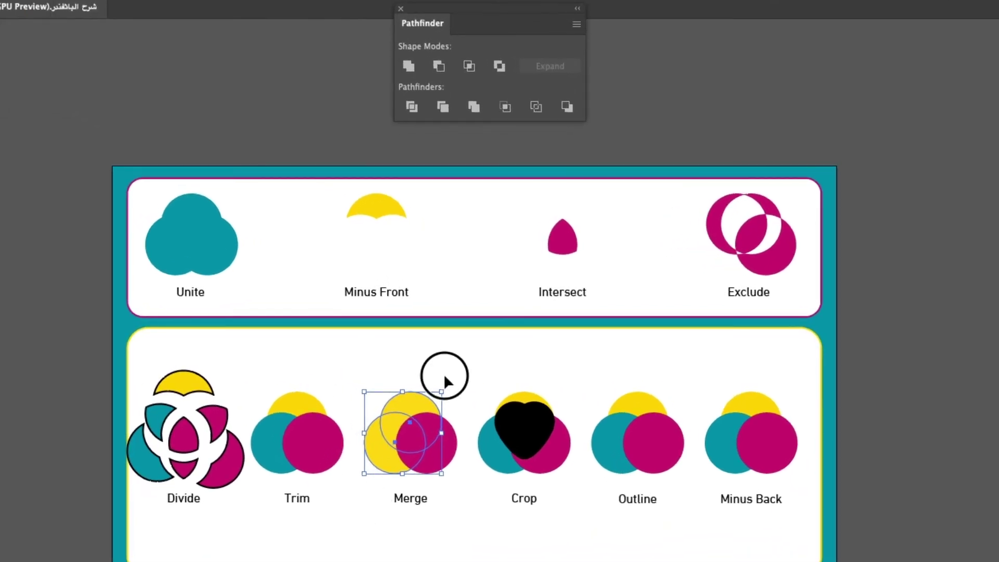
- Apply Pathfinder Merge to all three Merge circles and ungroup the result
{"action": "left_click", "coordinate": [445, 380]}
{"action": "left_click", "coordinate": [410, 396]}
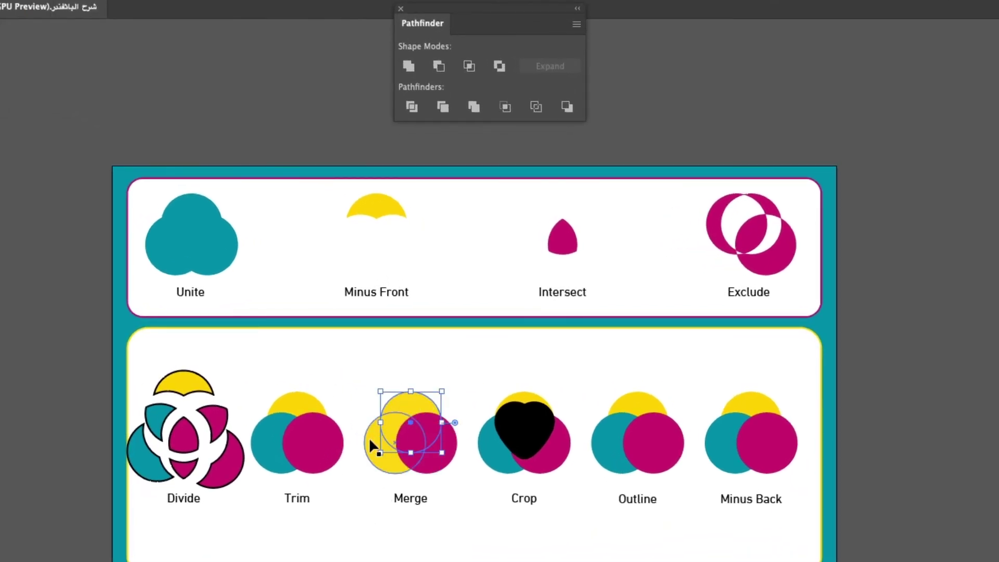
{"action": "left_click_drag", "start_coordinate": [459, 362], "coordinate": [379, 461]}
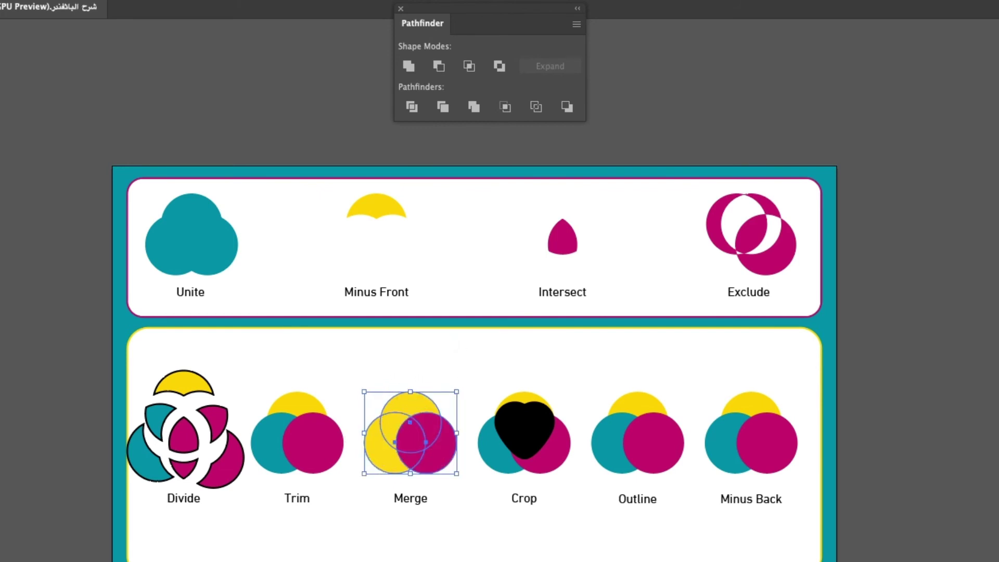
{"action": "left_click", "coordinate": [479, 108]}
{"action": "left_click_drag", "start_coordinate": [376, 428], "coordinate": [395, 389]}
{"action": "right_click", "coordinate": [414, 410]}
{"action": "left_click", "coordinate": [446, 498]}
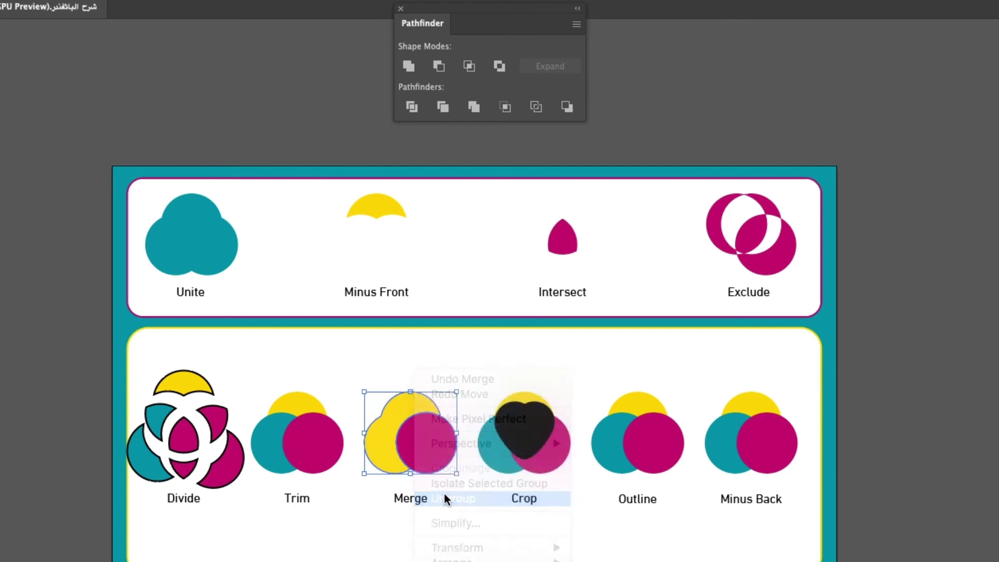
- Drag the yellow merged shape and magenta circle aside to show them, then undo each move
{"action": "left_click", "coordinate": [351, 515]}
{"action": "left_click", "coordinate": [403, 408]}
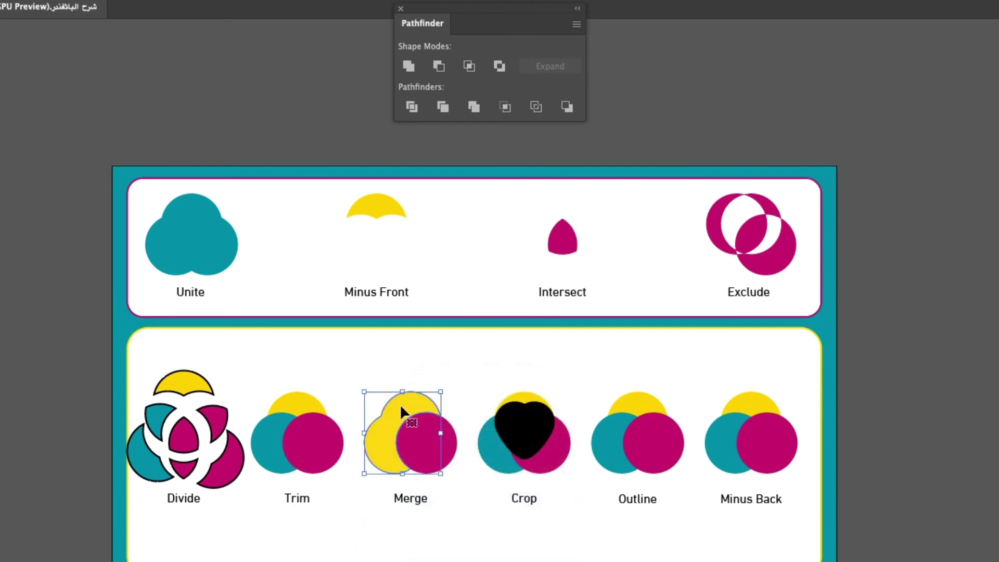
{"action": "left_click_drag", "start_coordinate": [401, 411], "coordinate": [413, 363]}
{"action": "key", "text": "ctrl+z"}
{"action": "left_click", "coordinate": [453, 460]}
{"action": "left_click", "coordinate": [411, 438]}
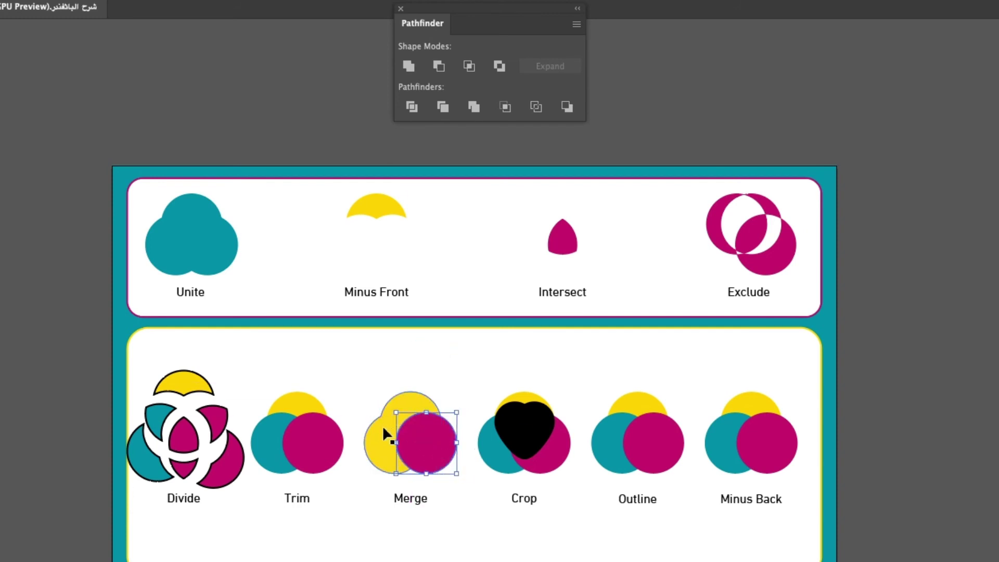
{"action": "left_click_drag", "start_coordinate": [429, 442], "coordinate": [461, 473]}
{"action": "key", "text": "ctrl+z"}
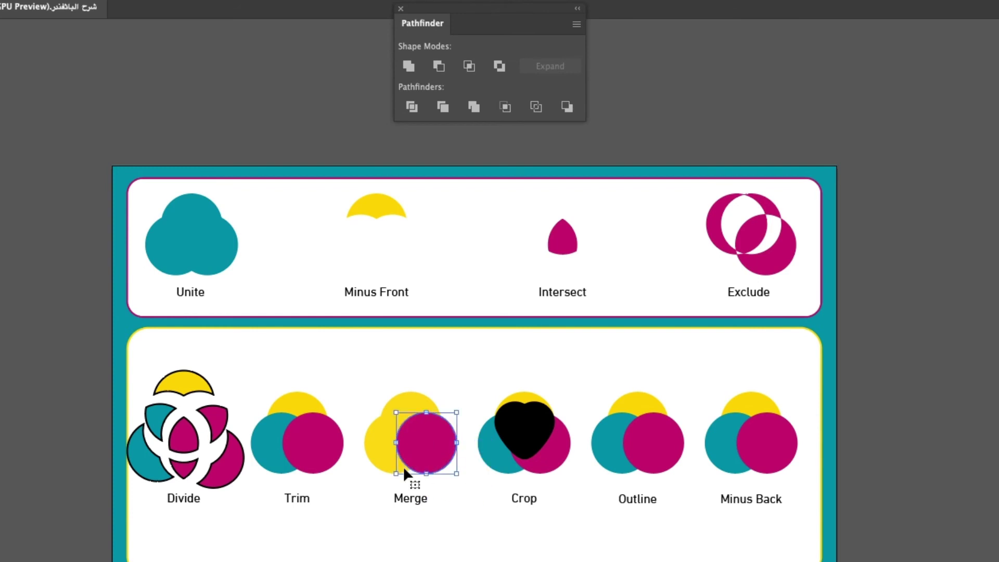
{"action": "left_click", "coordinate": [371, 536]}
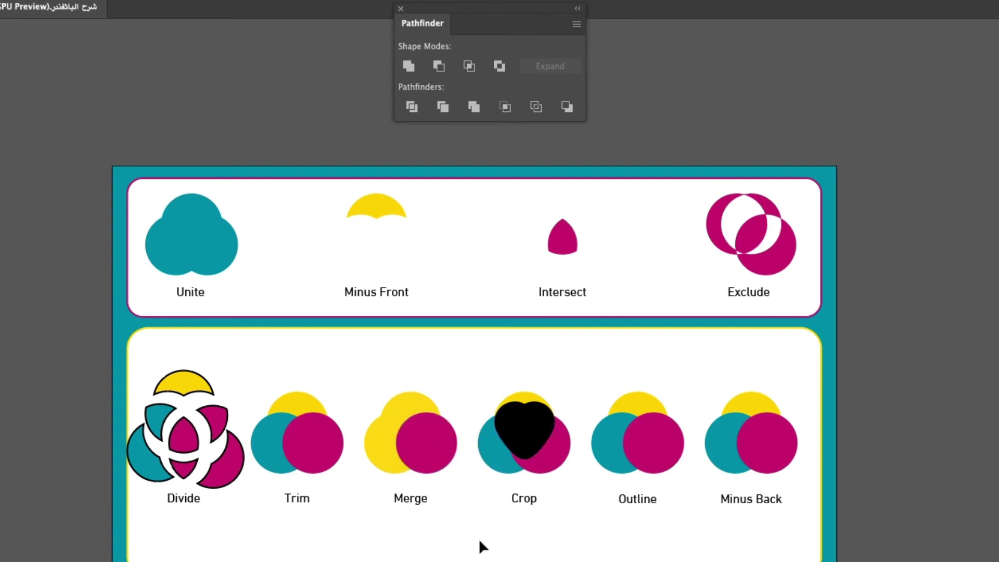
{"action": "left_click_drag", "start_coordinate": [499, 358], "coordinate": [546, 473]}
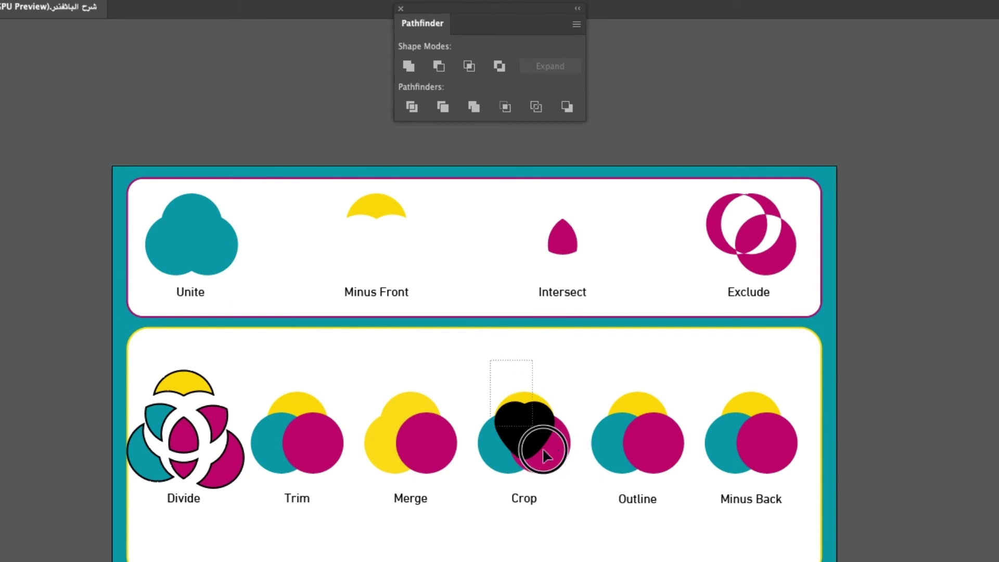
- Position the black heart over the Crop circles
{"action": "mouse_move", "coordinate": [530, 418]}
{"action": "left_mouse_down"}
{"action": "mouse_move", "coordinate": [576, 361]}
{"action": "mouse_move", "coordinate": [537, 359]}
{"action": "left_mouse_up"}
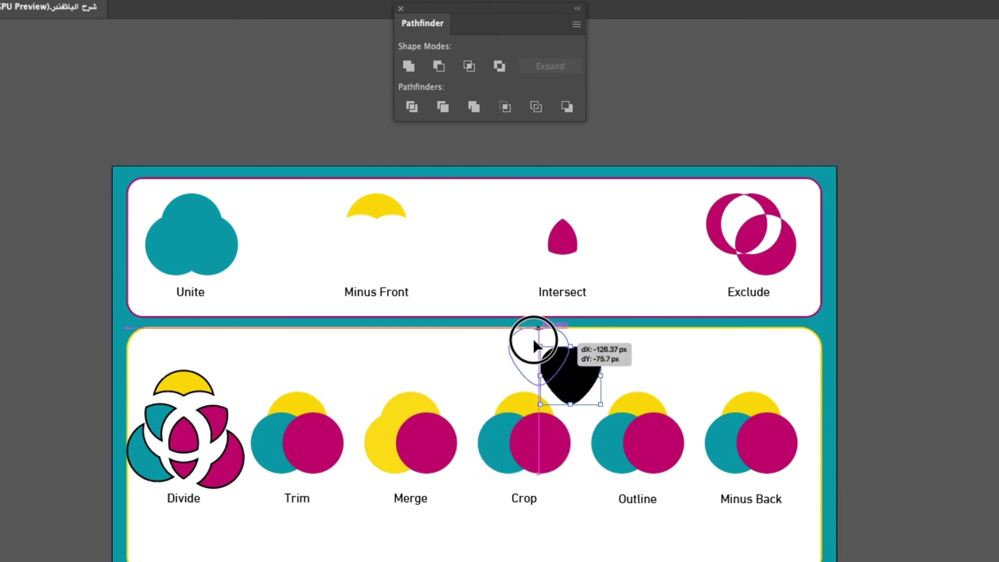
{"action": "left_click_drag", "start_coordinate": [543, 353], "coordinate": [552, 354]}
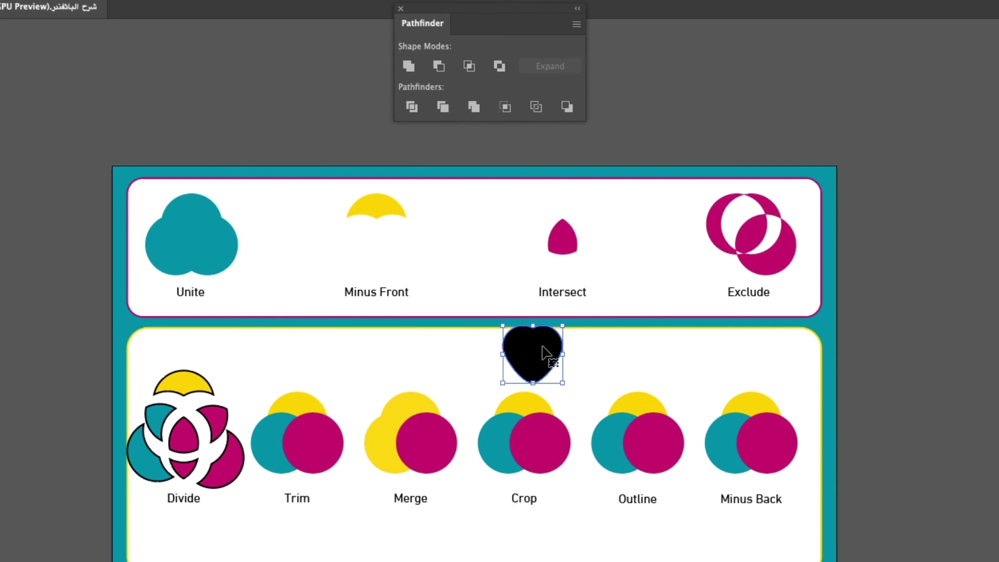
{"action": "left_click_drag", "start_coordinate": [543, 352], "coordinate": [534, 459]}
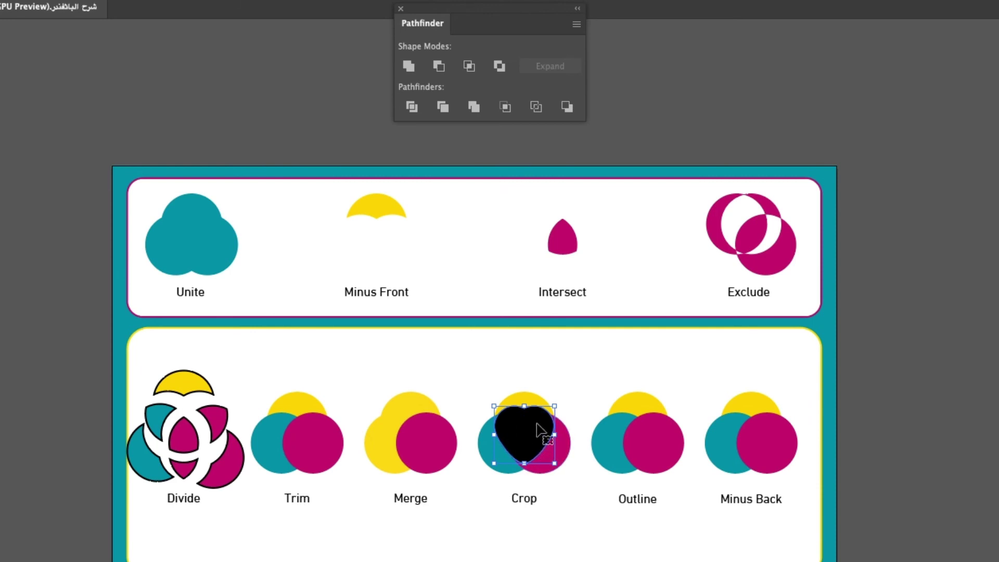
- Crop the Crop circles to the heart shape with Pathfinder Crop
{"action": "left_click_drag", "start_coordinate": [563, 363], "coordinate": [491, 476]}
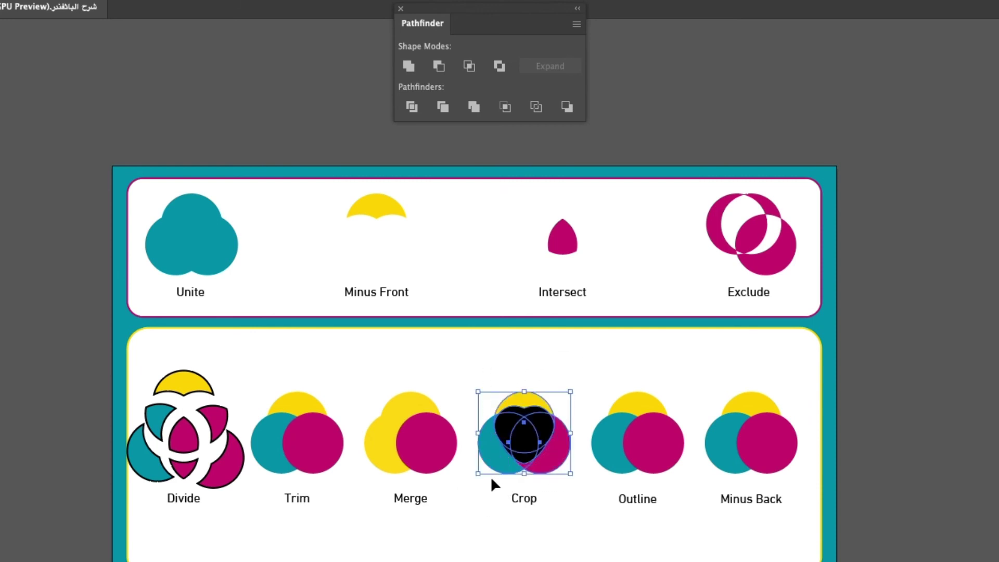
{"action": "left_click", "coordinate": [507, 110]}
{"action": "left_click", "coordinate": [558, 475]}
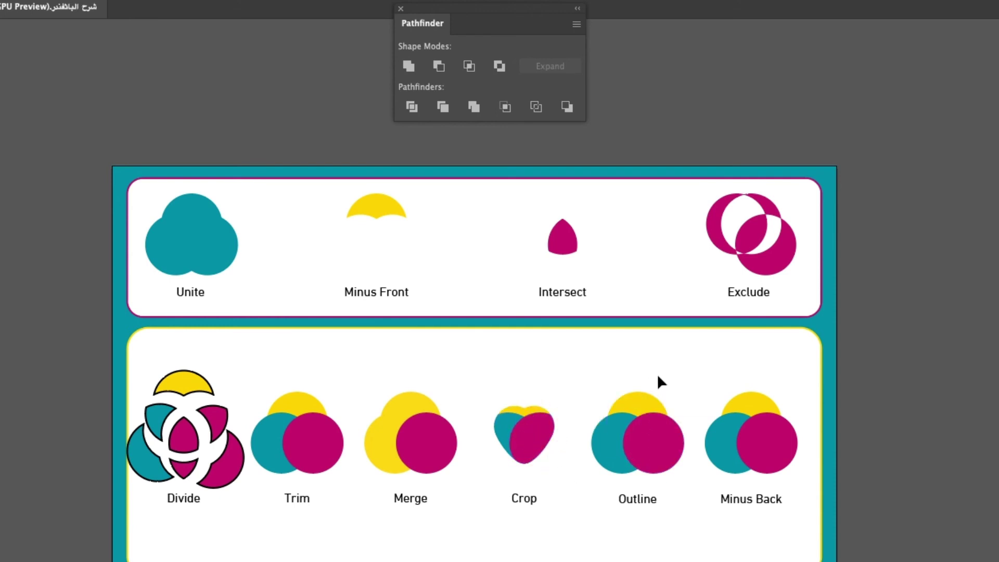
{"action": "left_click_drag", "start_coordinate": [632, 434], "coordinate": [603, 486]}
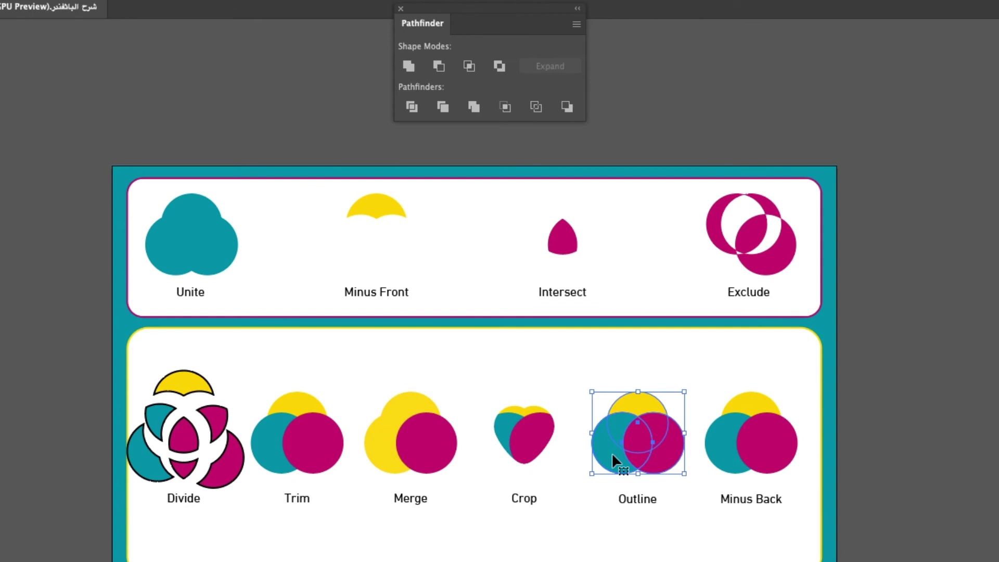
- Convert the Outline circles to rings and raise their stroke weight by four increments
{"action": "left_click", "coordinate": [535, 107]}
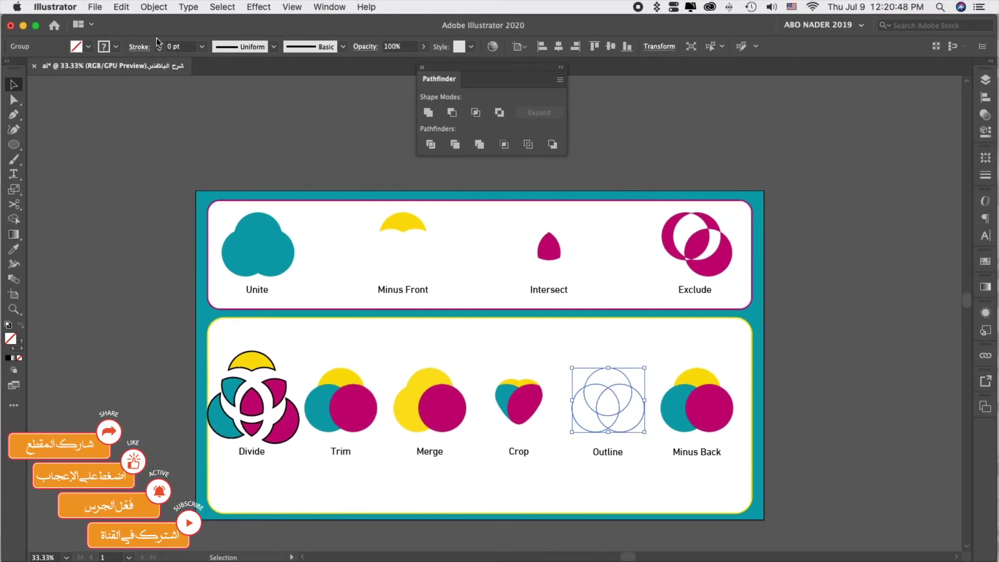
{"action": "left_click", "coordinate": [160, 45]}
{"action": "left_click", "coordinate": [160, 44]}
{"action": "left_click", "coordinate": [160, 44]}
{"action": "left_click", "coordinate": [160, 44]}
{"action": "left_click", "coordinate": [585, 472]}
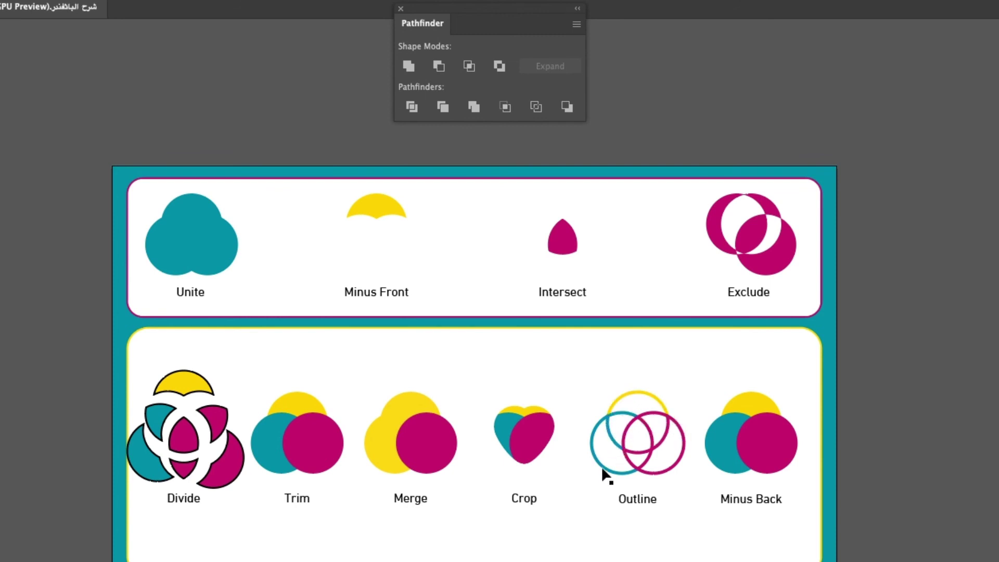
- Apply Minus Back to the three Minus Back circles, then undo it
{"action": "left_click_drag", "start_coordinate": [716, 375], "coordinate": [792, 473]}
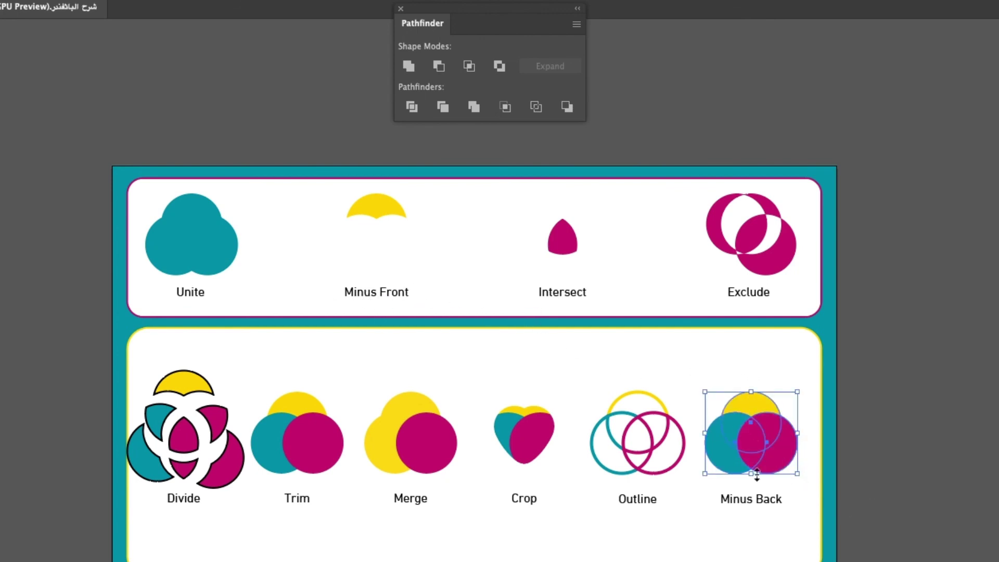
{"action": "left_click", "coordinate": [568, 106]}
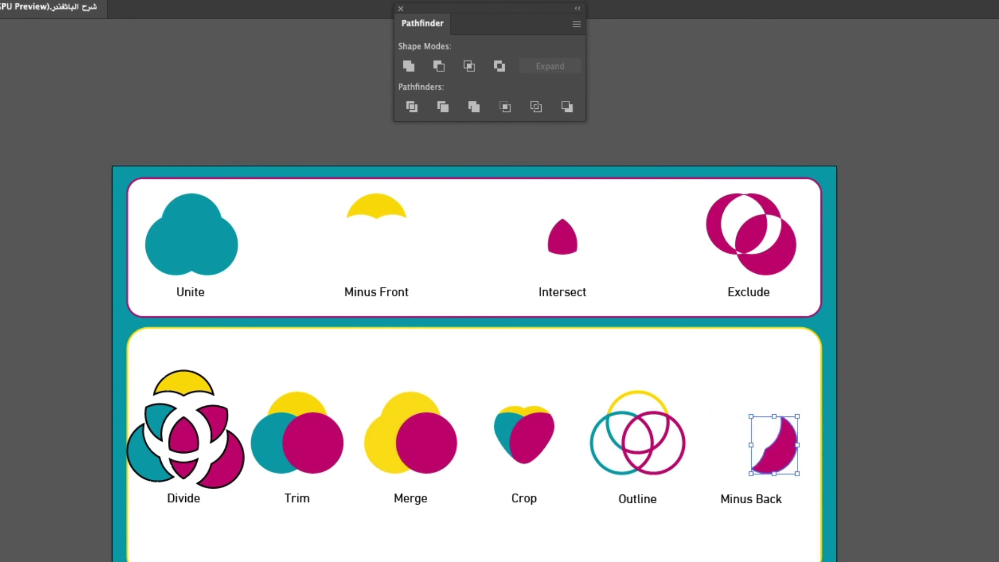
{"action": "key", "text": "ctrl+z"}
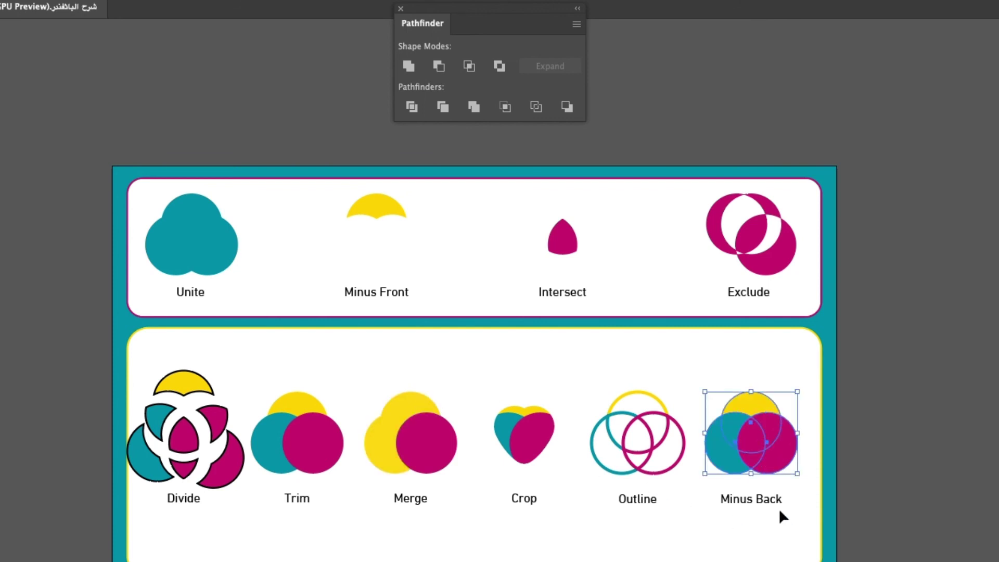
{"action": "left_click", "coordinate": [774, 515]}
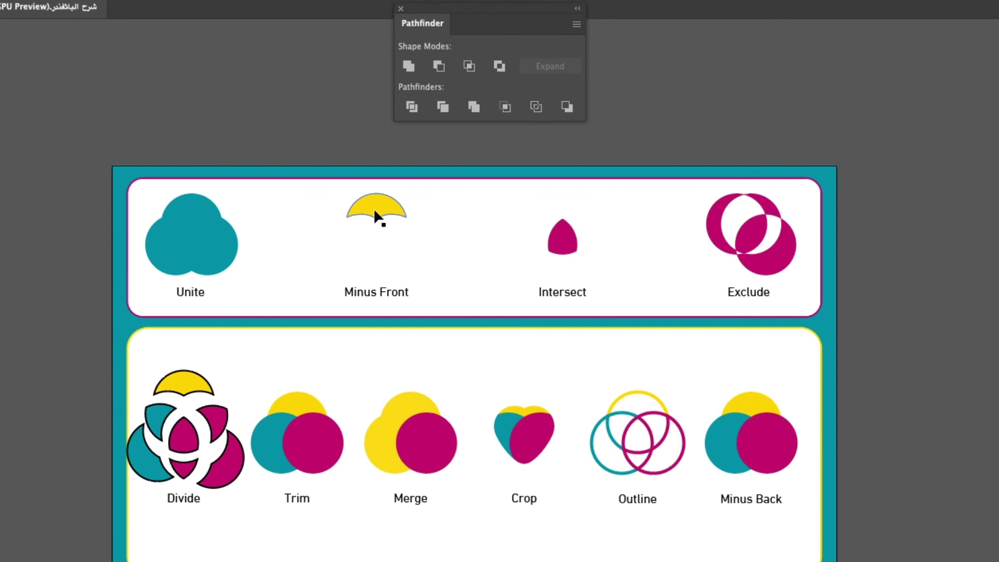
- Reapply Minus Back to leave a single magenta crescent
{"action": "left_click_drag", "start_coordinate": [779, 370], "coordinate": [728, 444]}
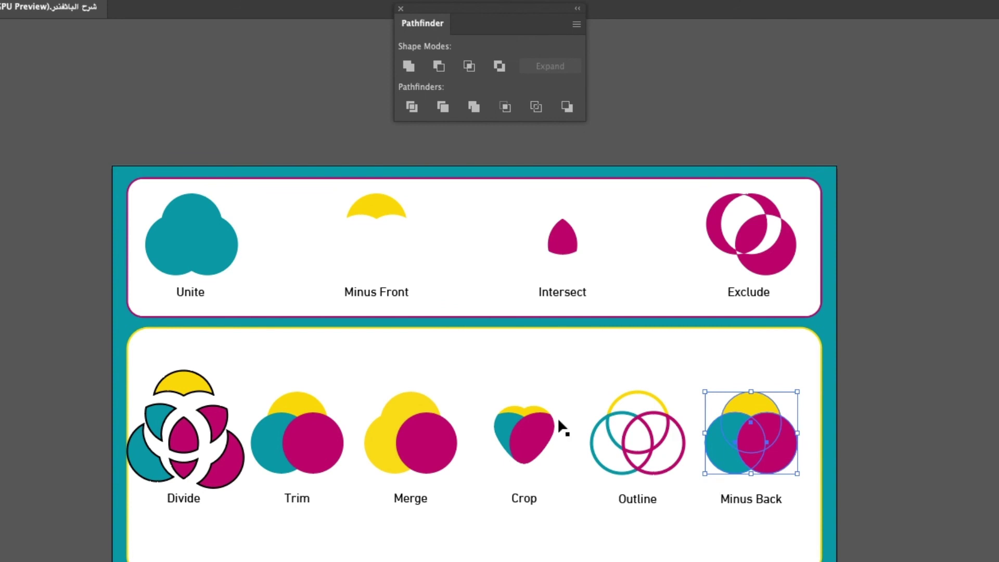
{"action": "left_click", "coordinate": [566, 107]}
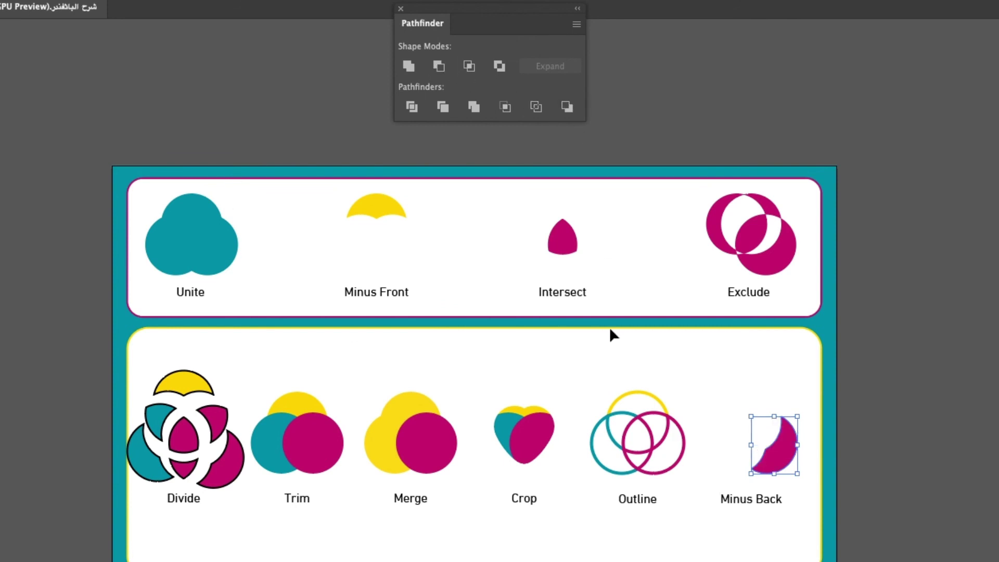
{"action": "left_click", "coordinate": [700, 375]}
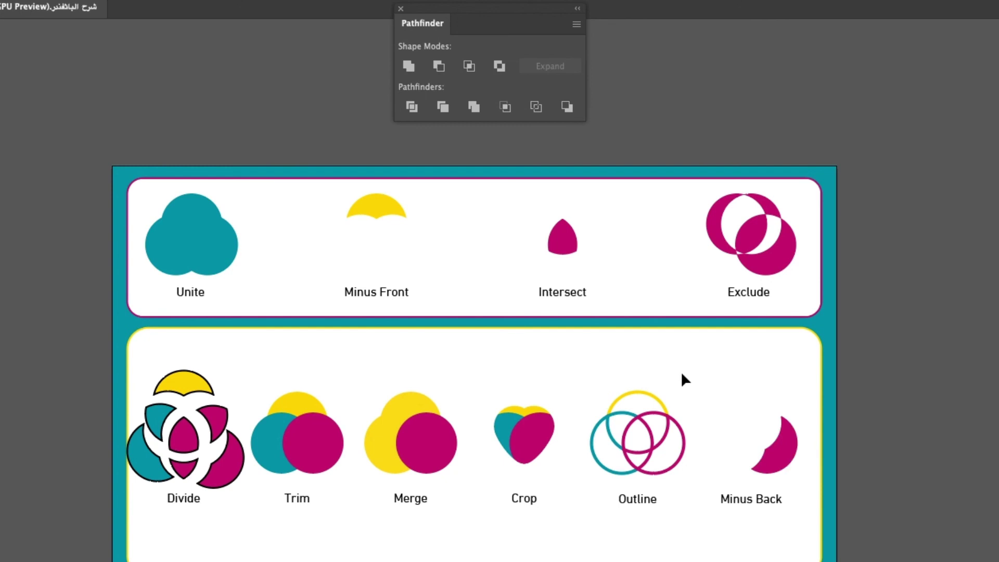